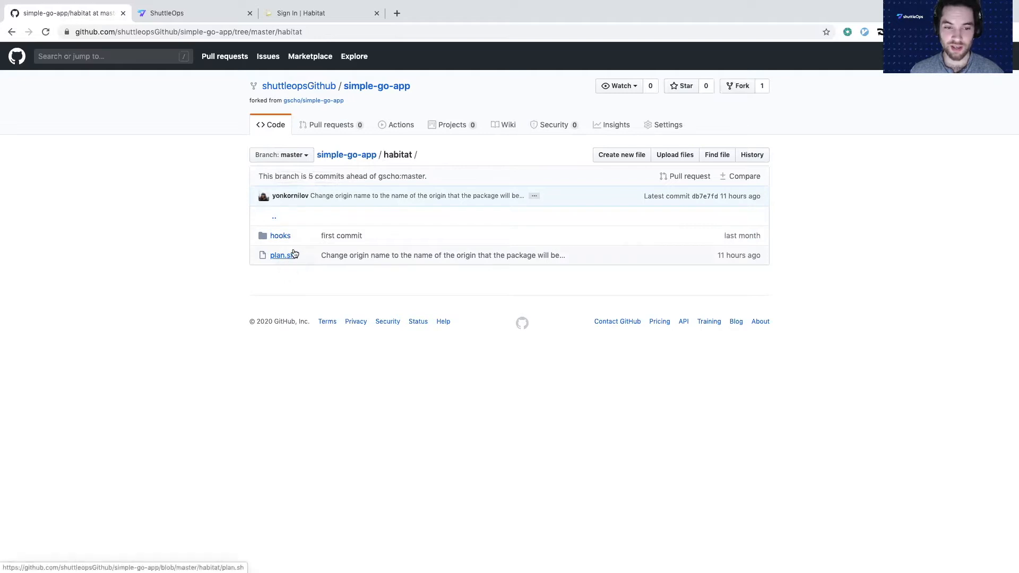
- Open plan.sh in the habitat folder and examine its scaffolding, package dependency and Go module settings
left_click(283, 256)
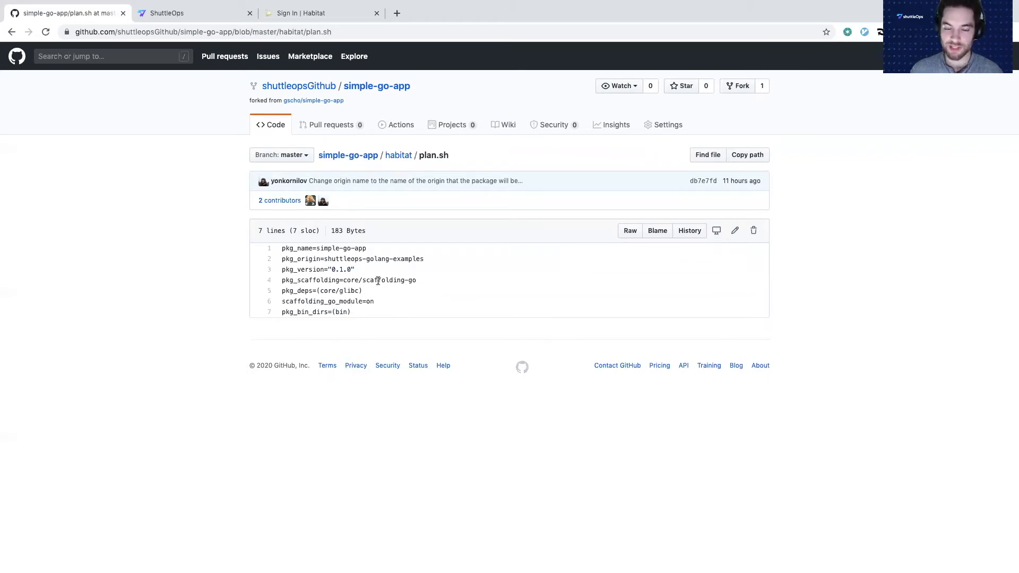
triple_click(319, 285)
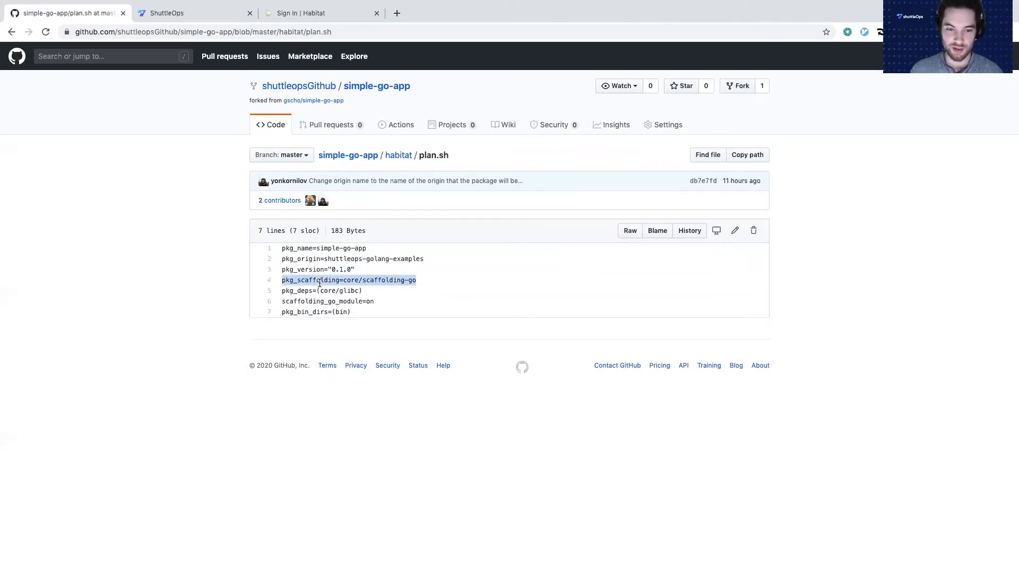
left_click(319, 285)
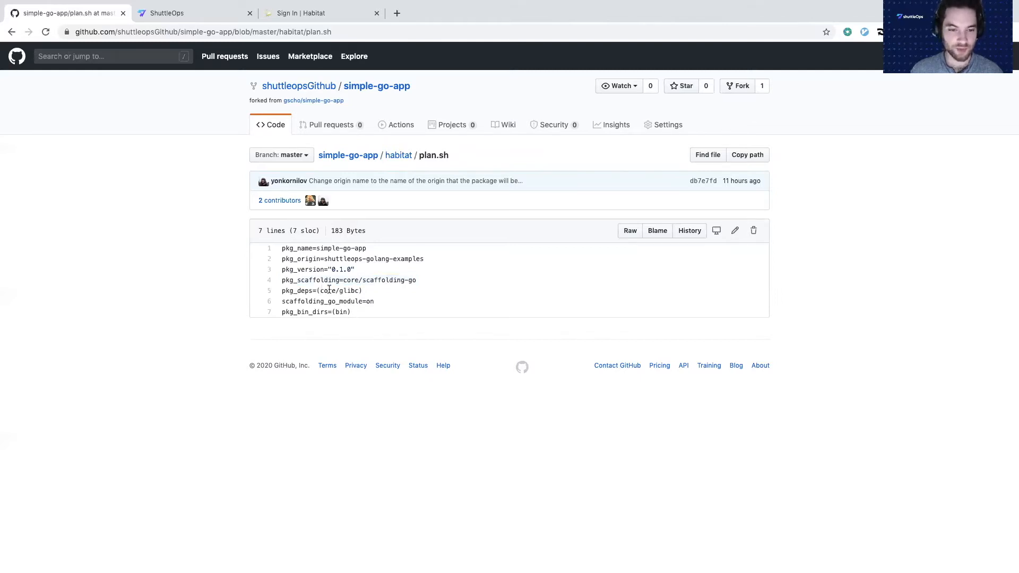
triple_click(307, 292)
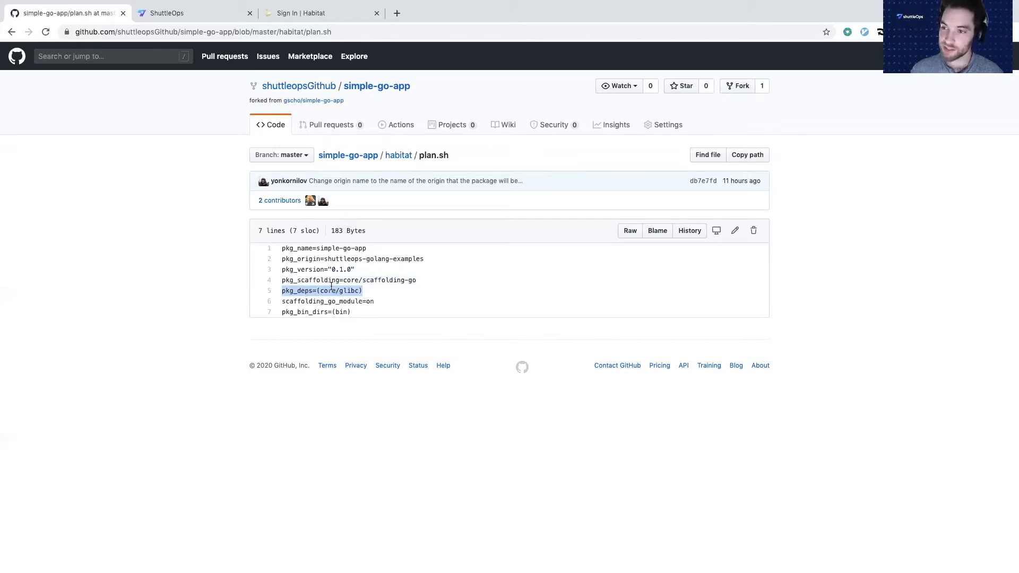
left_click_drag(339, 291, 360, 288)
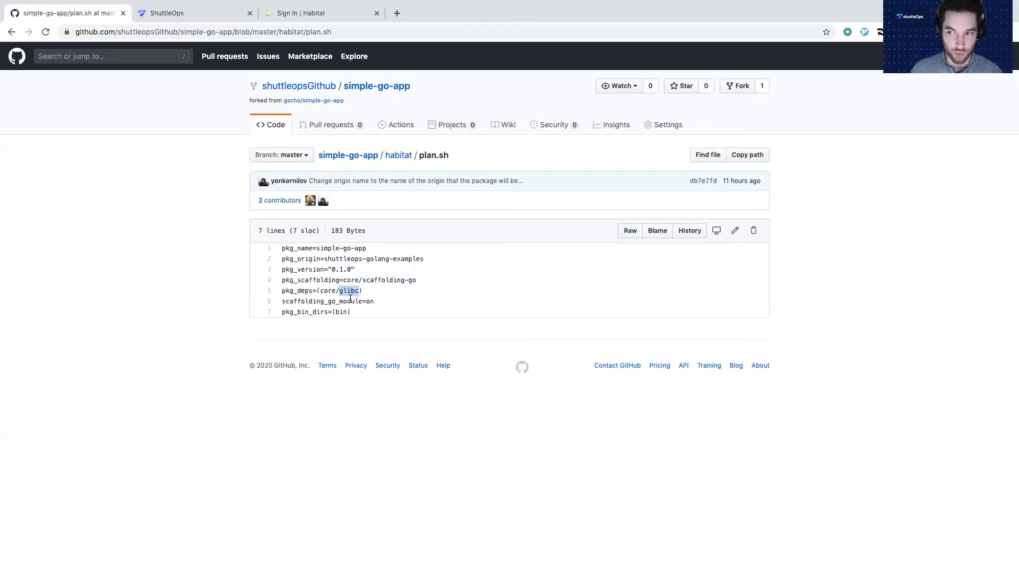
double_click(329, 300)
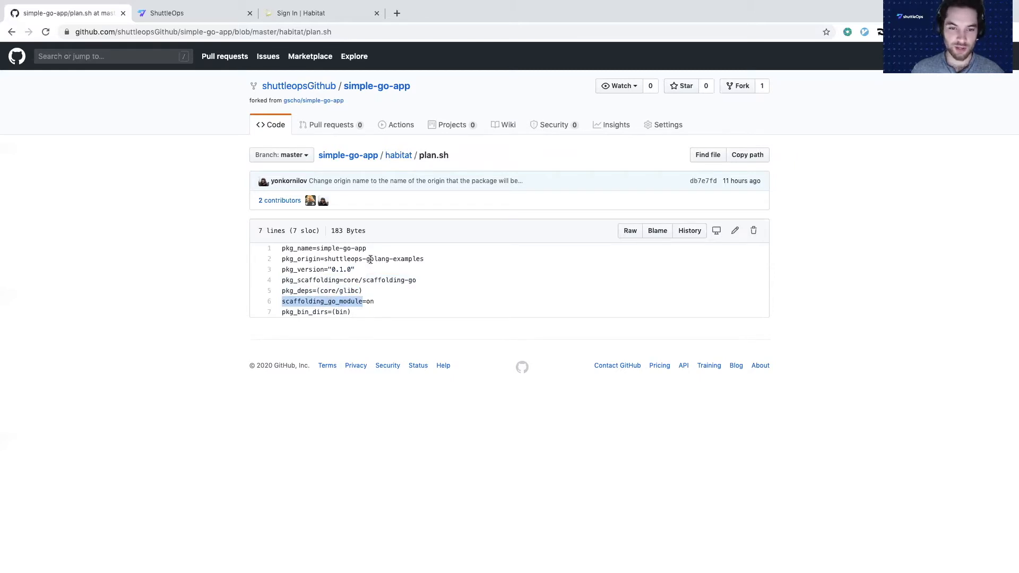
- Review the module requirements in the repository's go.mod file and the dependency checksums in go.sum
left_click(374, 156)
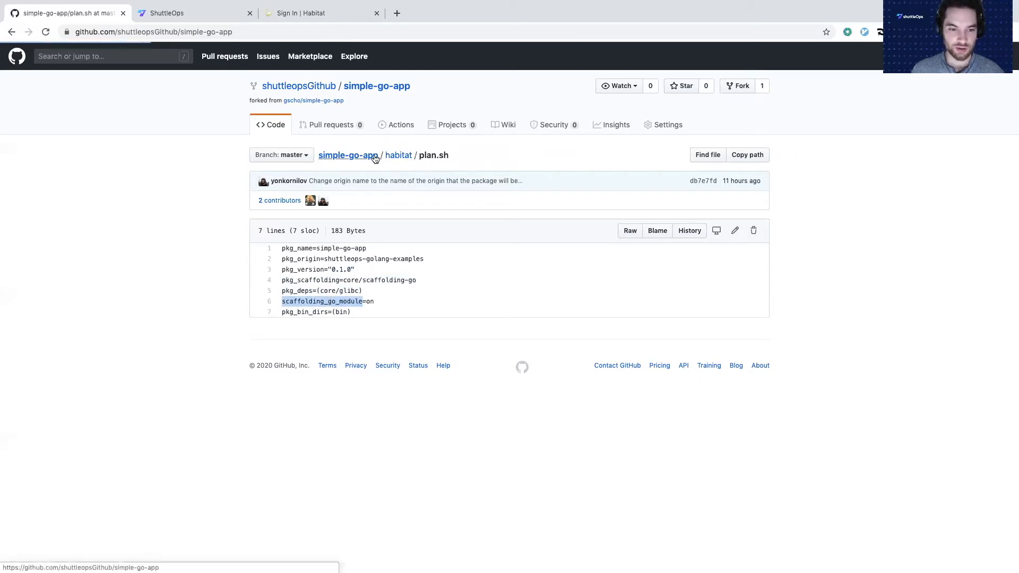
left_click(283, 329)
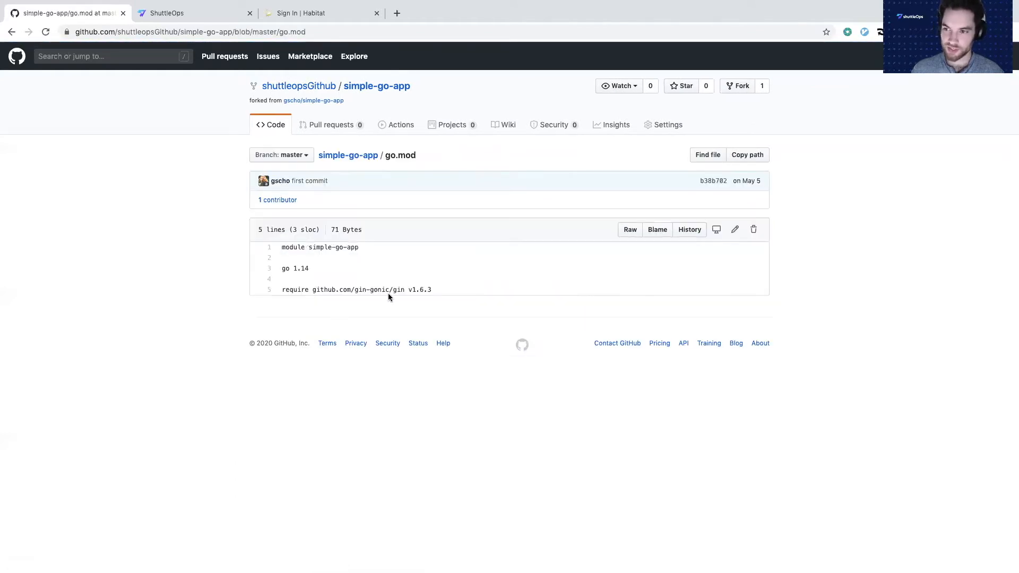
left_click(364, 157)
left_click(284, 350)
scroll(286, 361, "down", 5)
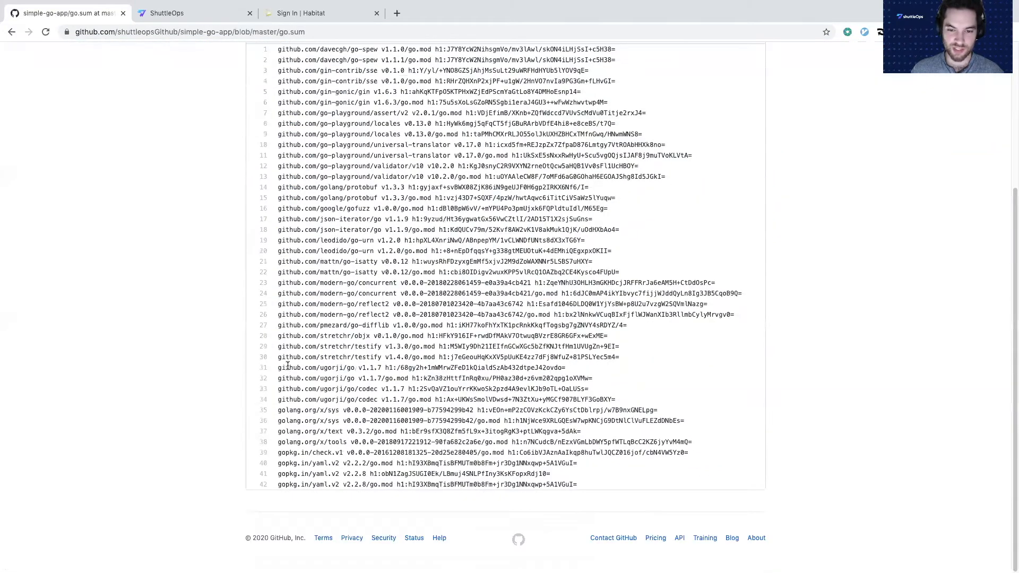
scroll(289, 365, "up", 4)
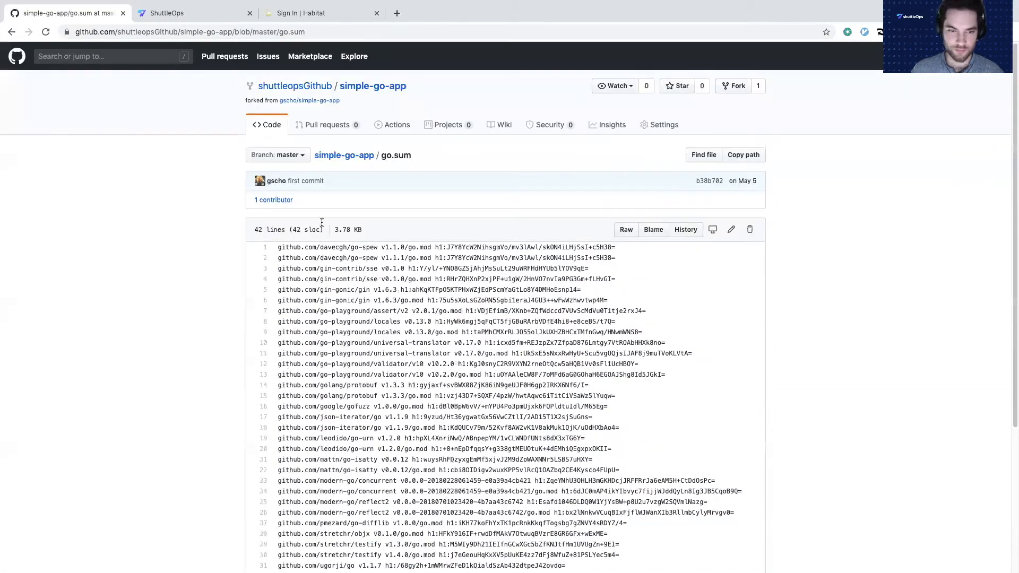
- Return to habitat/plan.sh and examine the pkg_bin_dirs setting alongside the pkg_scaffolding line
left_click(348, 155)
left_click(279, 289)
left_click(289, 256)
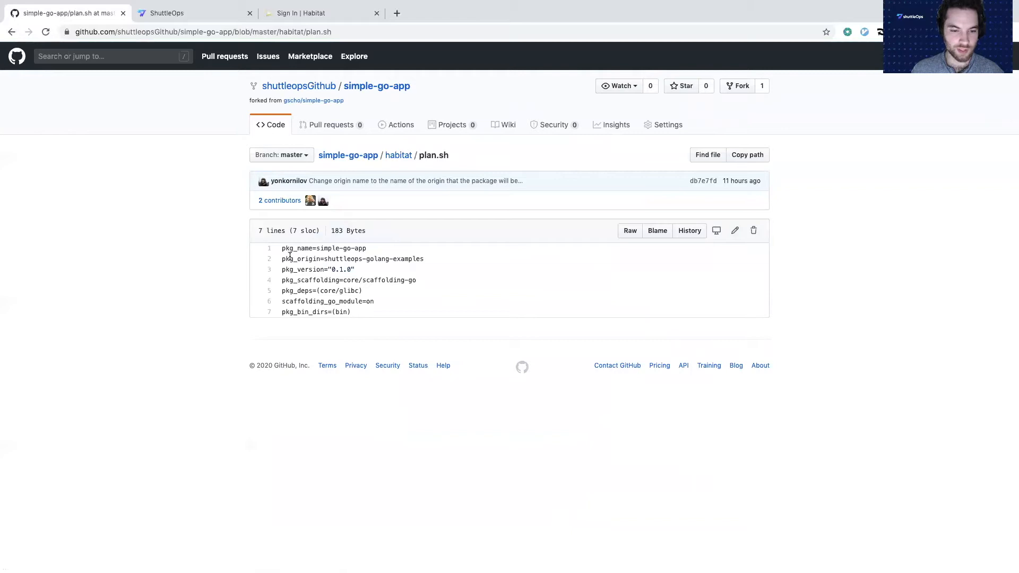
double_click(305, 312)
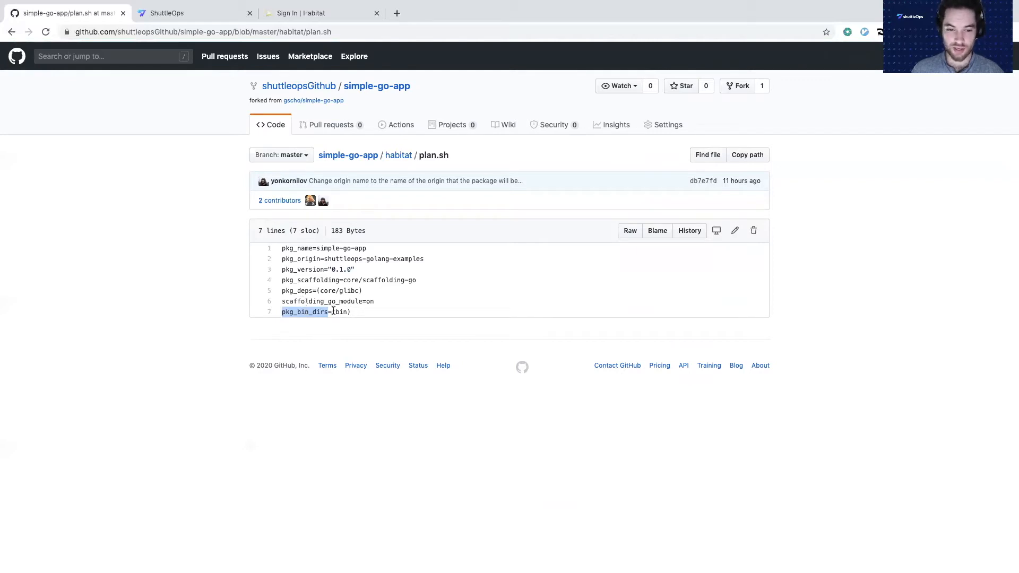
left_click_drag(332, 312, 347, 312)
triple_click(388, 282)
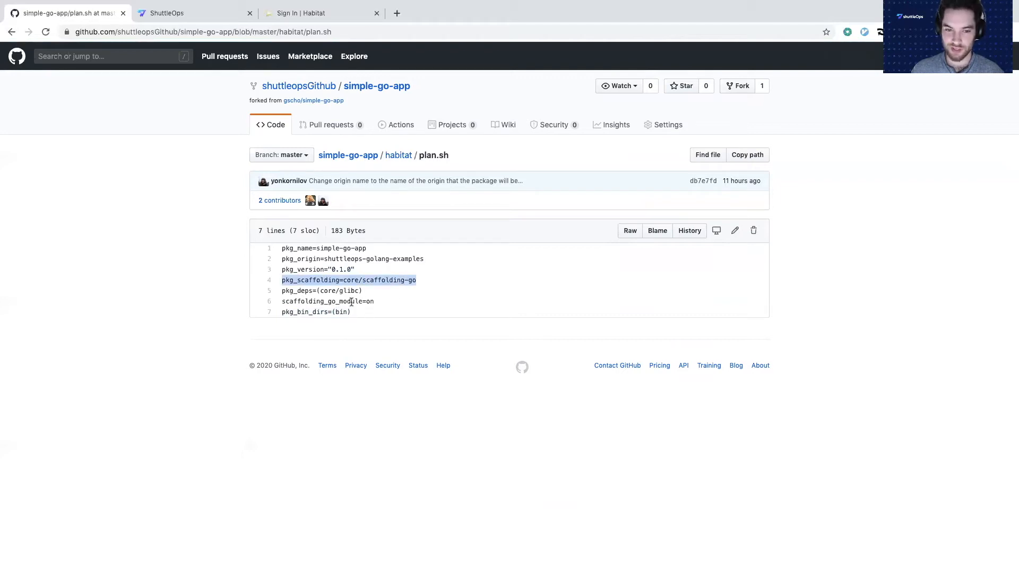
left_click(332, 312)
double_click(339, 311)
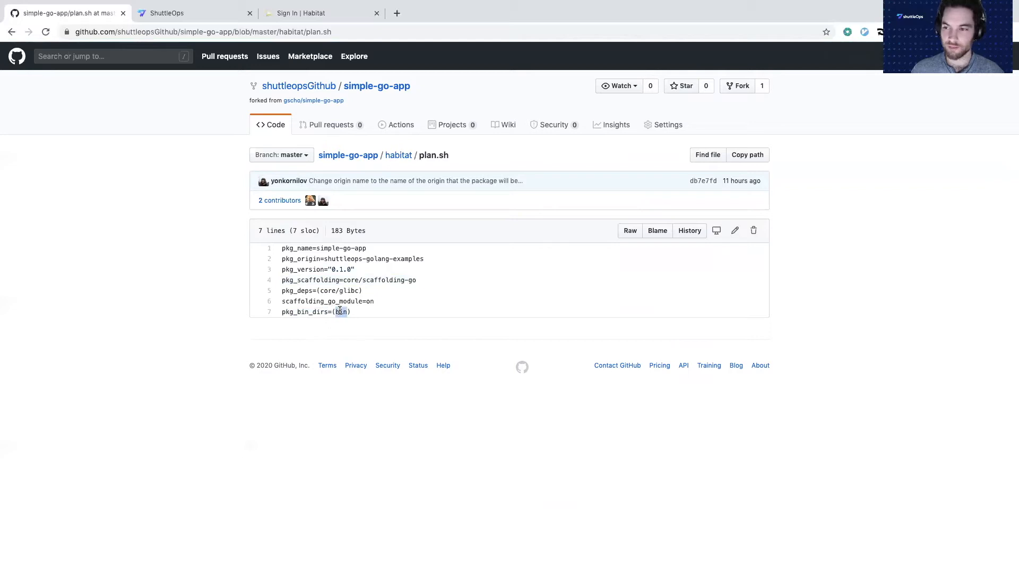
- Open the run hook in habitat/hooks and examine its shebang and exec lines
left_click(398, 155)
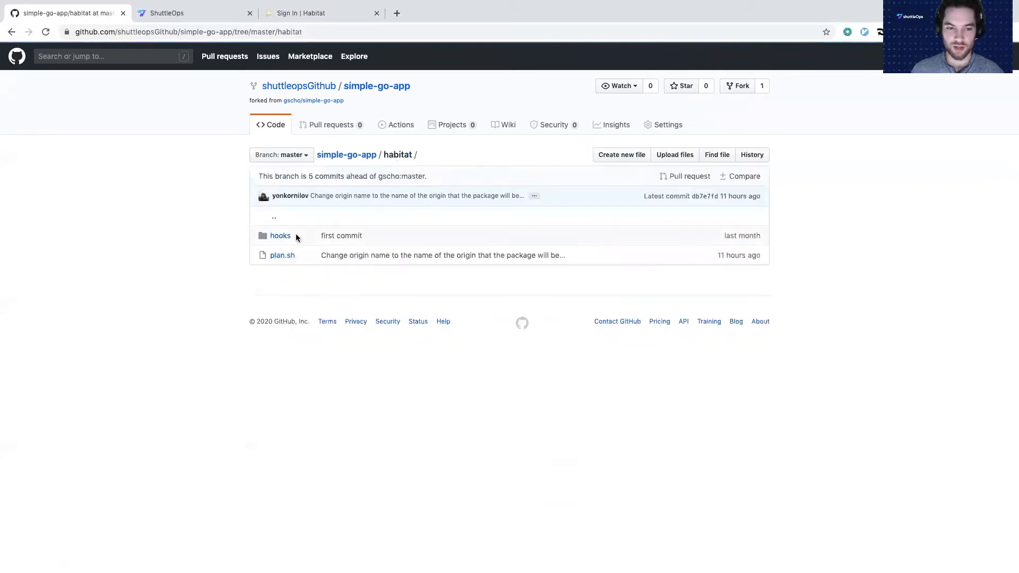
left_click(281, 237)
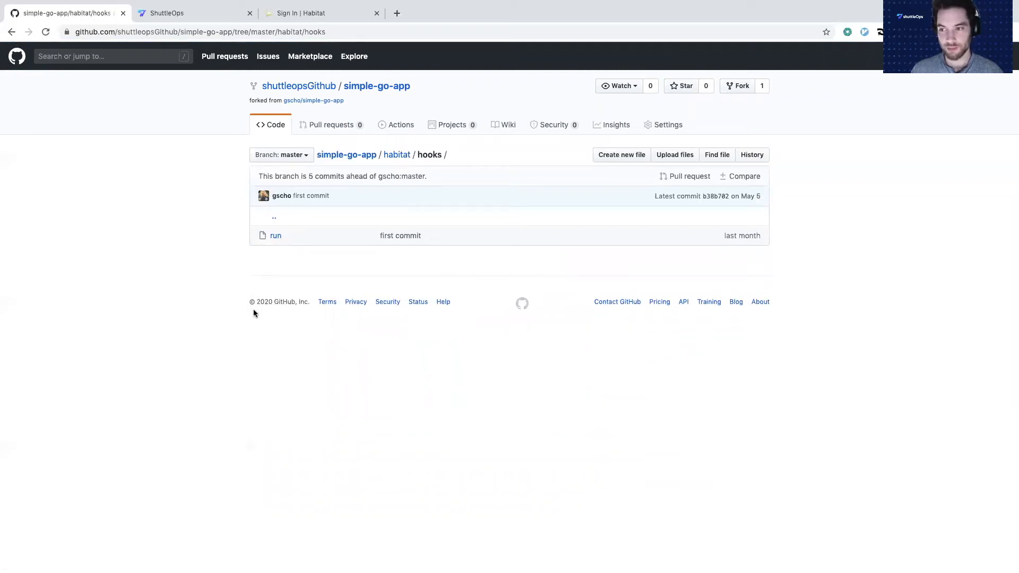
left_click(275, 237)
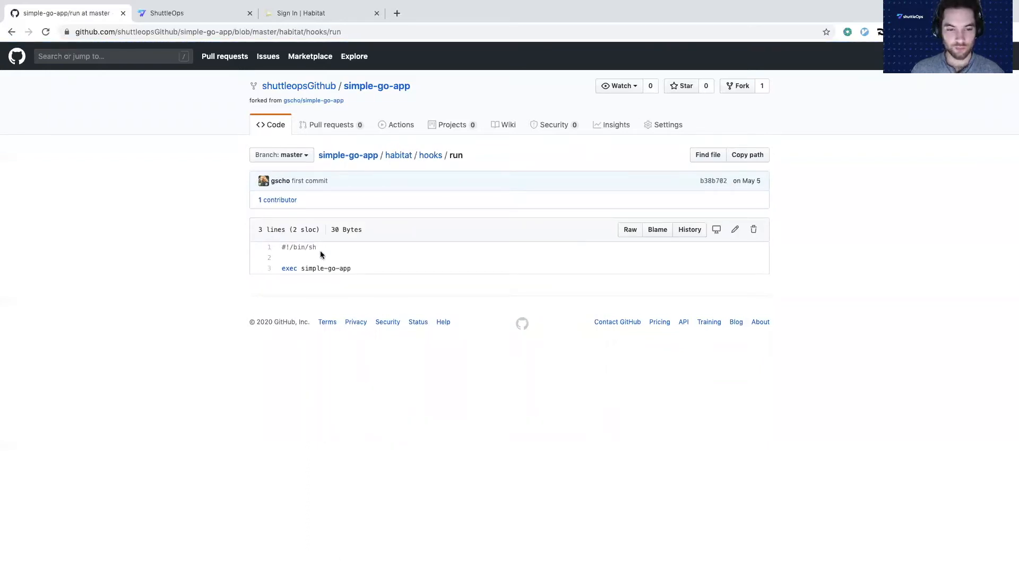
left_click_drag(320, 251, 281, 249)
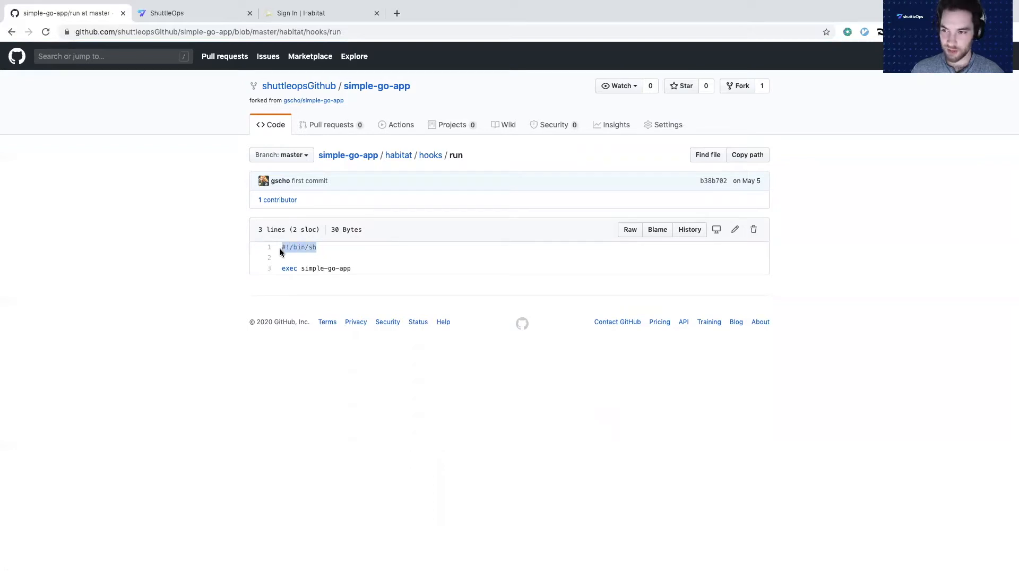
left_click(283, 269)
left_click_drag(283, 269, 341, 270)
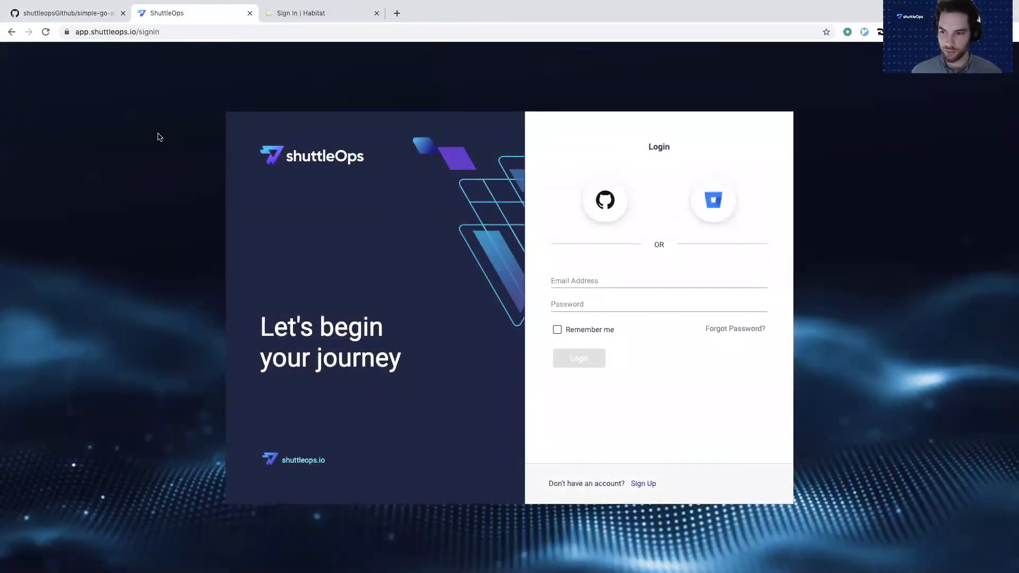
- Switch to ShuttleOps, check the sign-in page address, and log in with GitHub
left_click(92, 34)
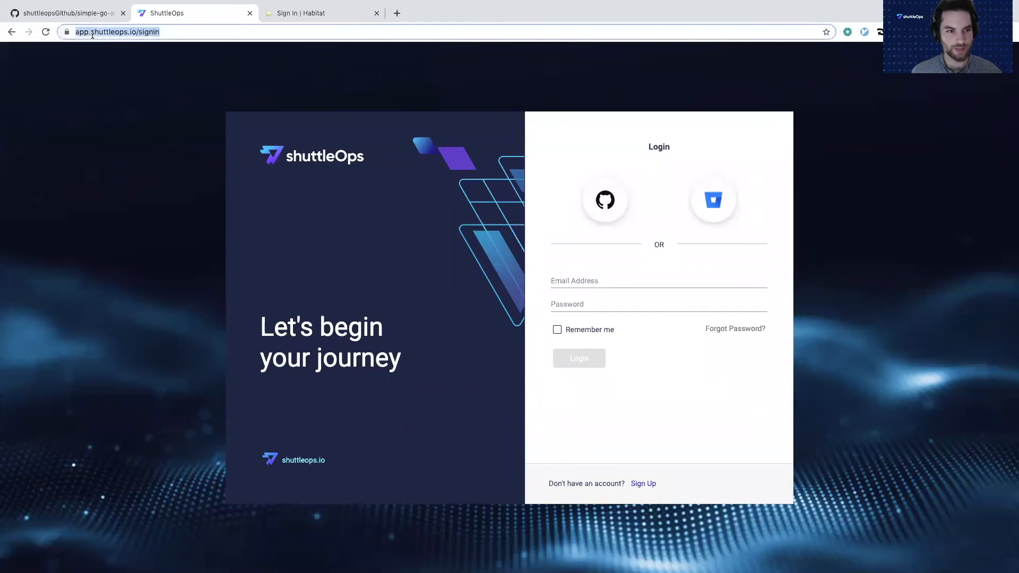
left_click(148, 124)
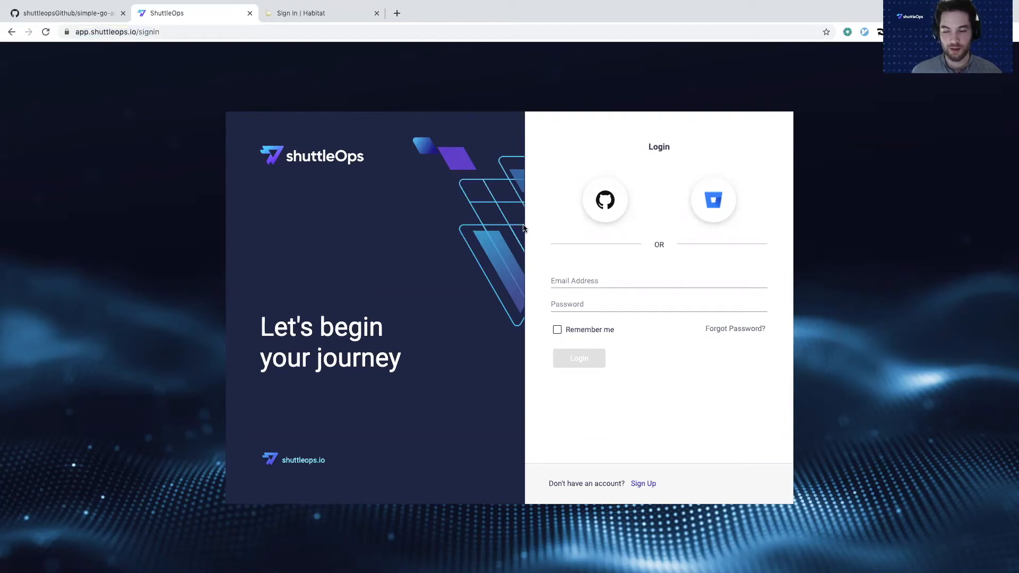
left_click(605, 204)
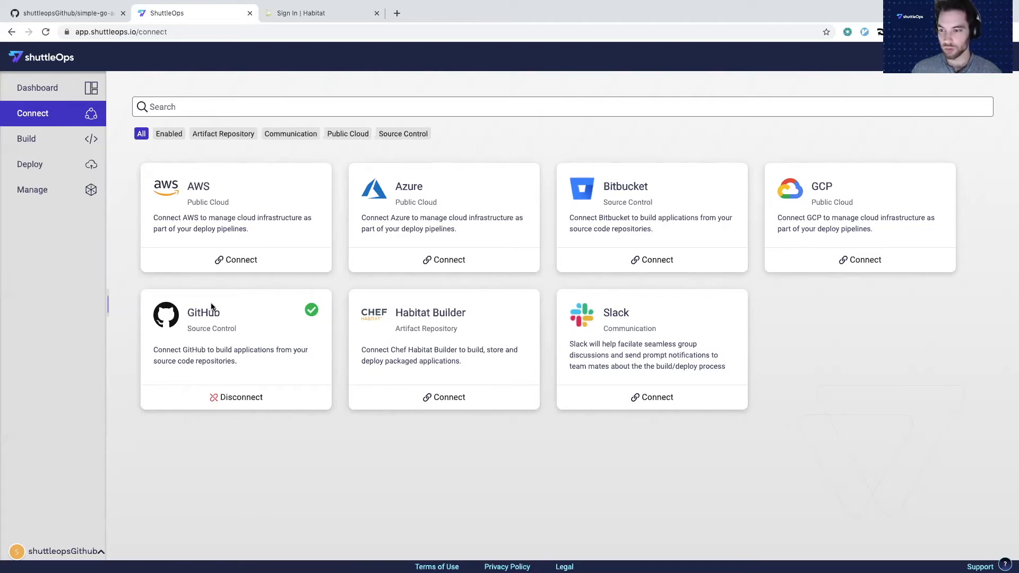
- Start an AWS connection, launch its CloudFormation stack, and accept the prefilled template, the create-shuttleops-user stack name and the default options
left_click(248, 264)
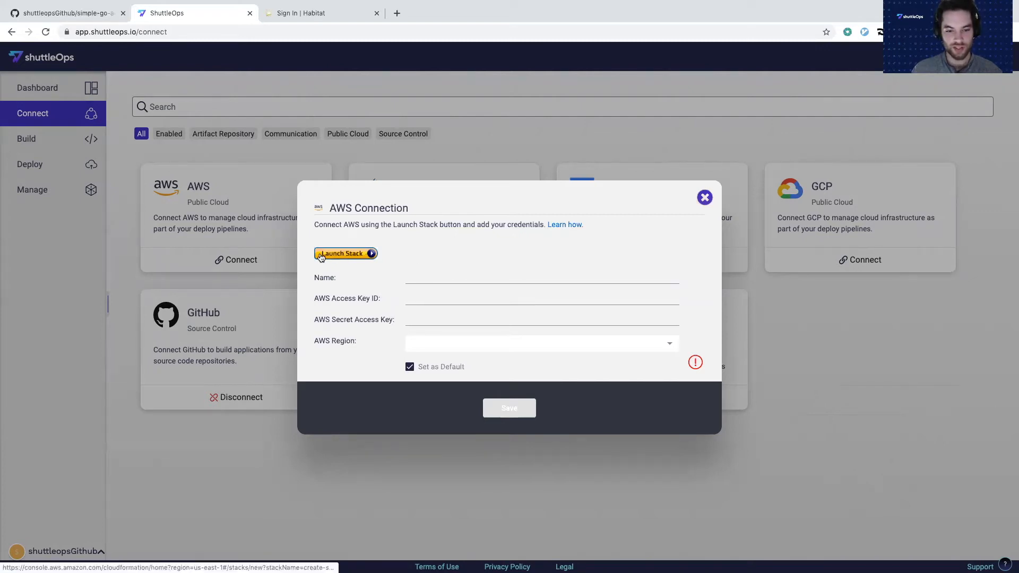
left_click(349, 255)
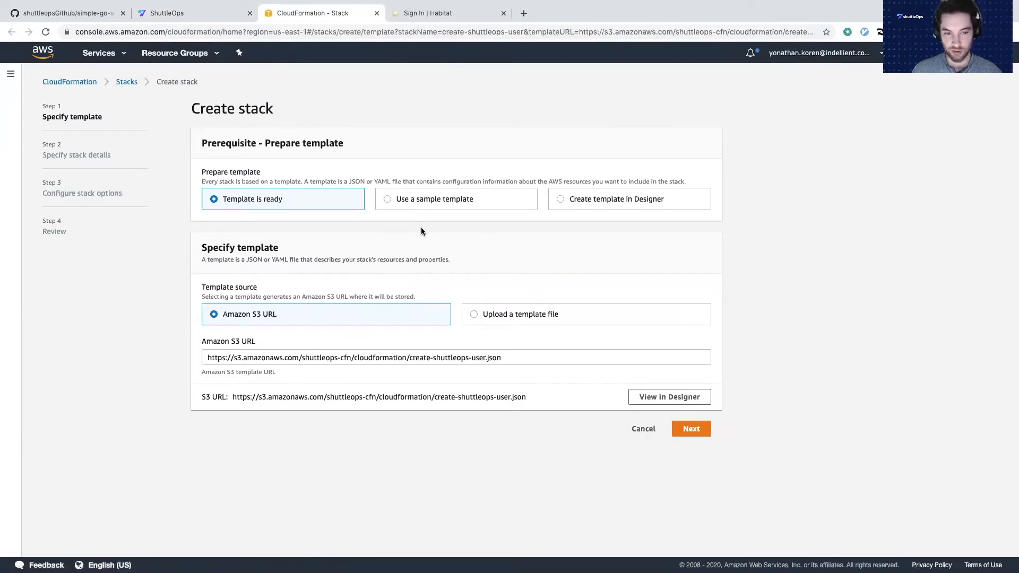
left_click(701, 429)
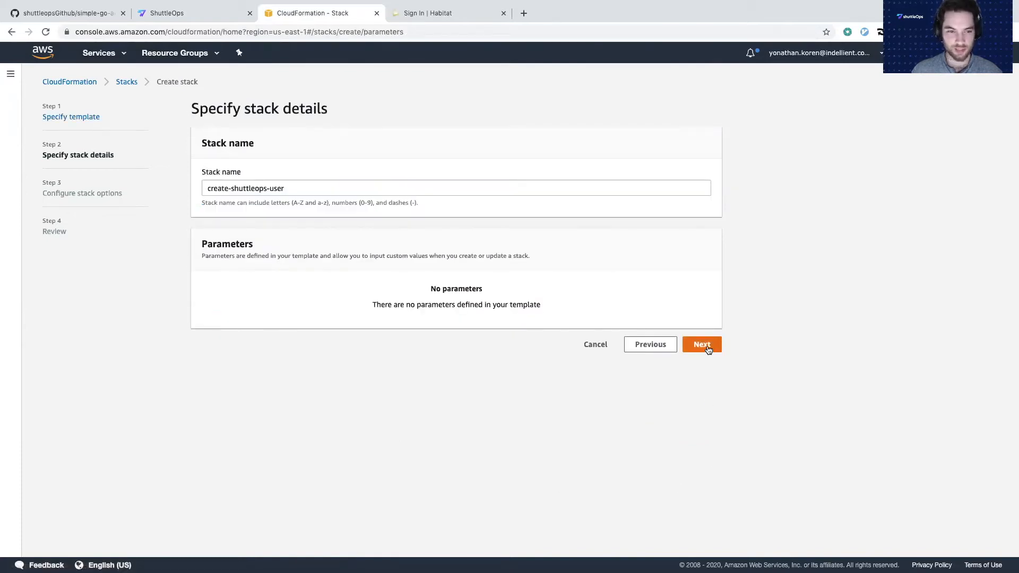
left_click(709, 346)
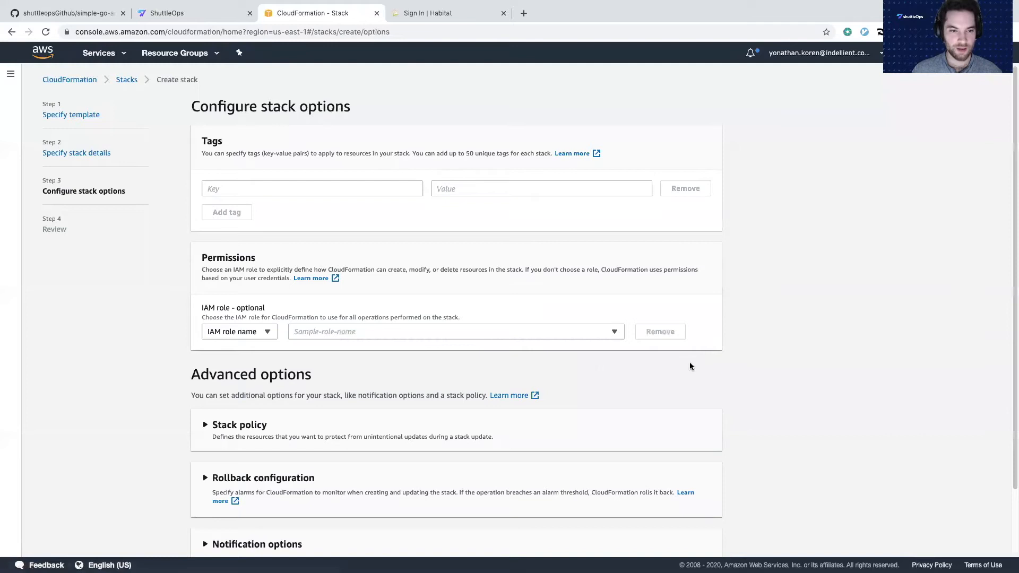
scroll(689, 362, "down", 2)
left_click(701, 541)
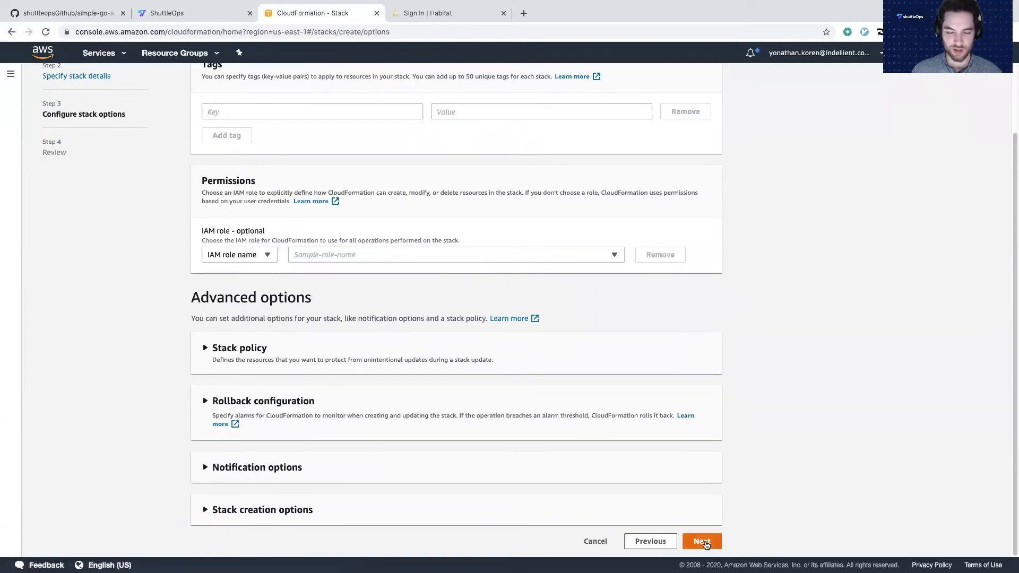
- Acknowledge the creation of IAM resources with custom names and create the stack
scroll(612, 470, "down", 15)
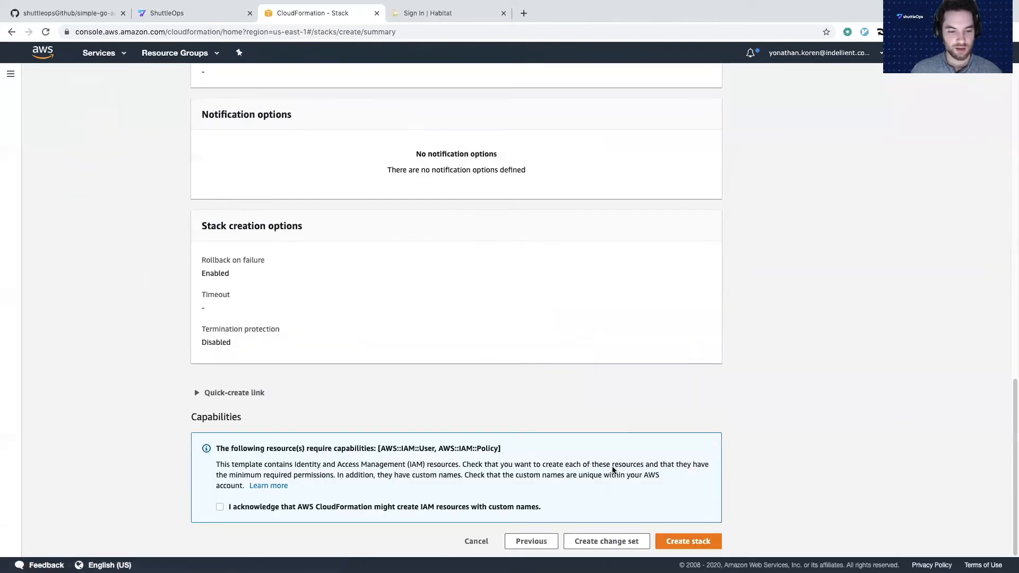
left_click(220, 507)
left_click(676, 541)
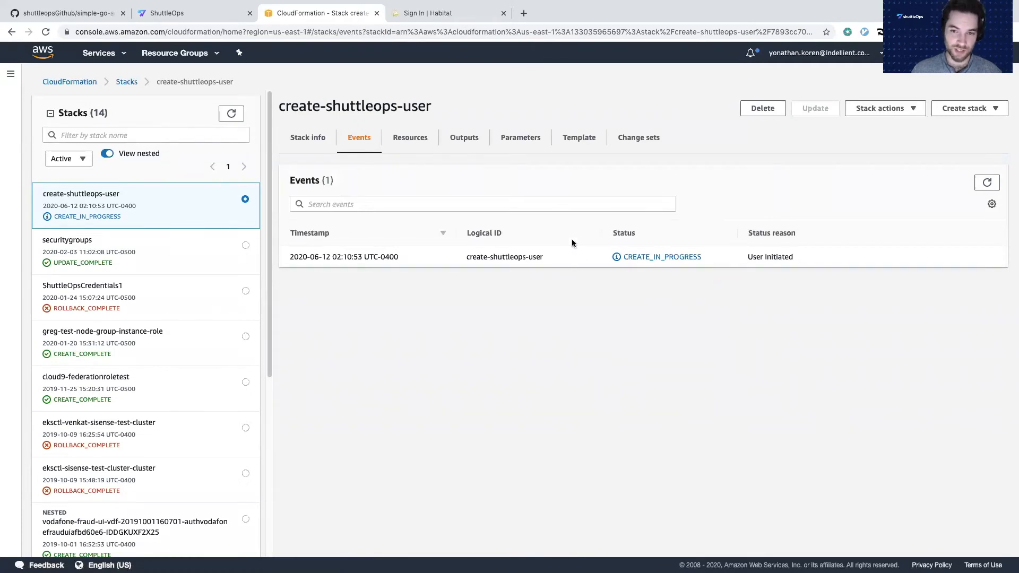
- Copy the AccessKey value from the create-shuttleops-user stack outputs into the AWS Access Key ID of the ShuttleOps connection
left_click(464, 137)
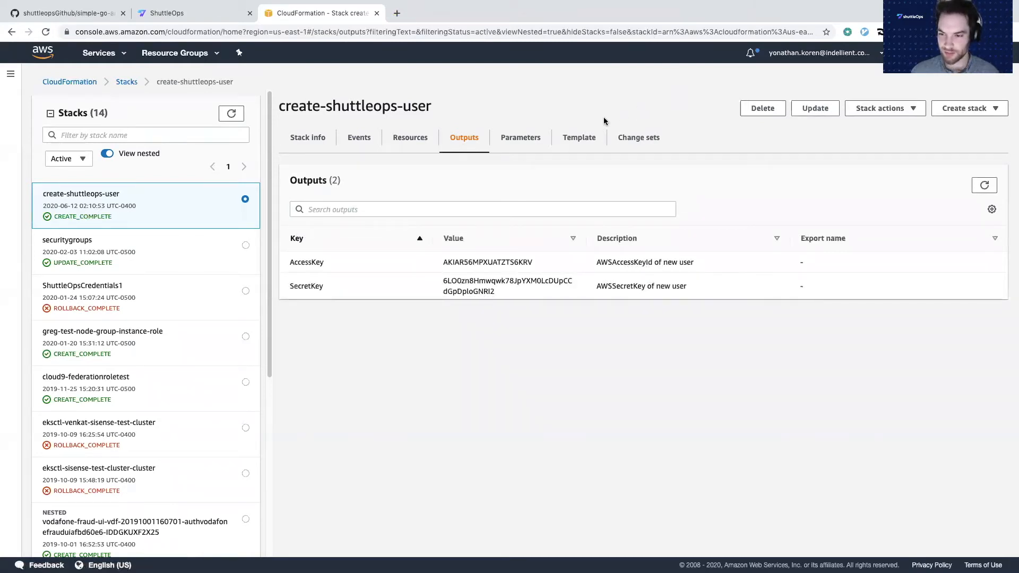
double_click(476, 262)
key("ctrl+c")
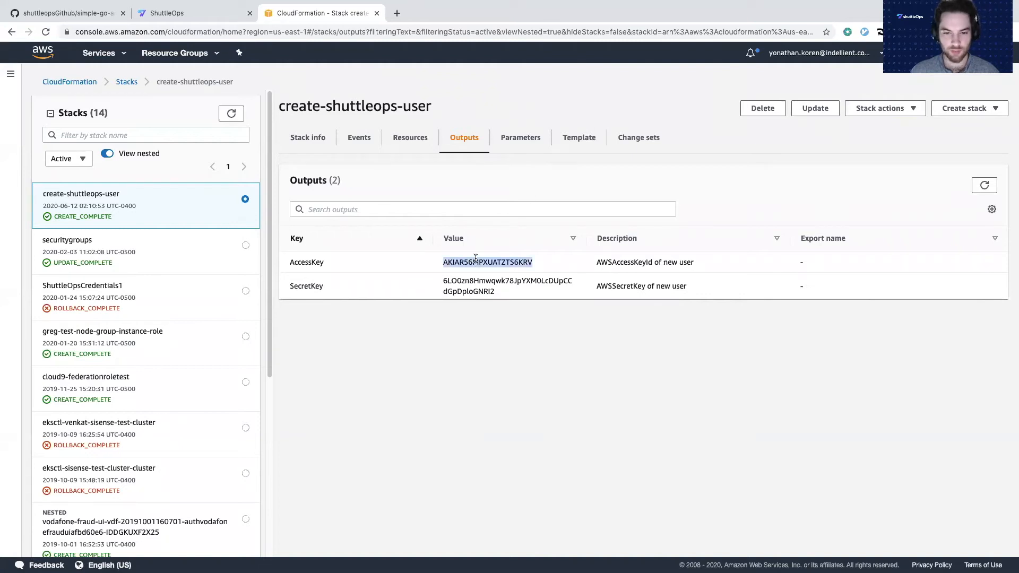
left_click(164, 13)
left_click(437, 298)
key("ctrl+v")
- Copy the SecretKey value from the stack outputs into the AWS Secret Access Key of the ShuttleOps connection
left_click(323, 13)
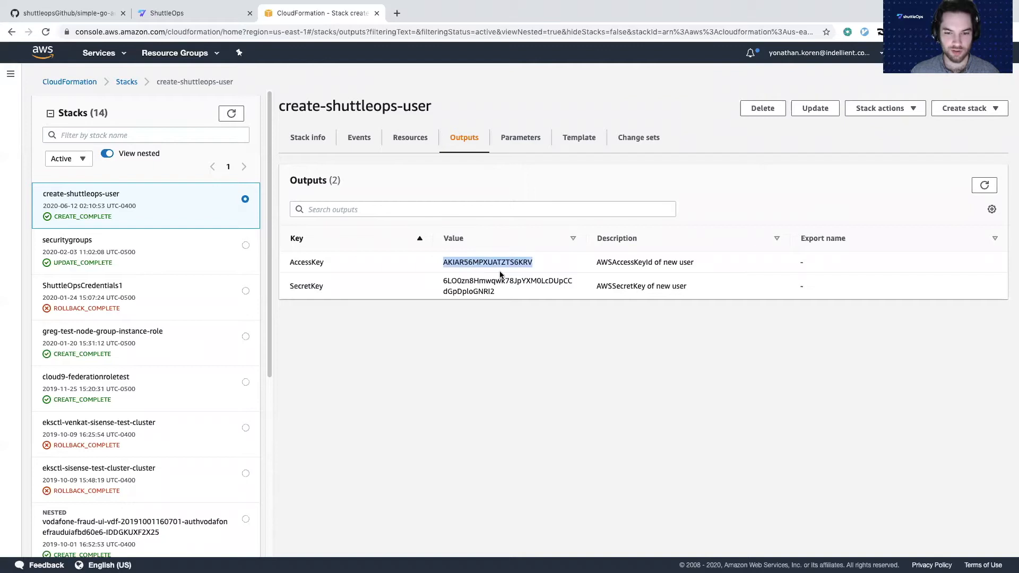
double_click(492, 289)
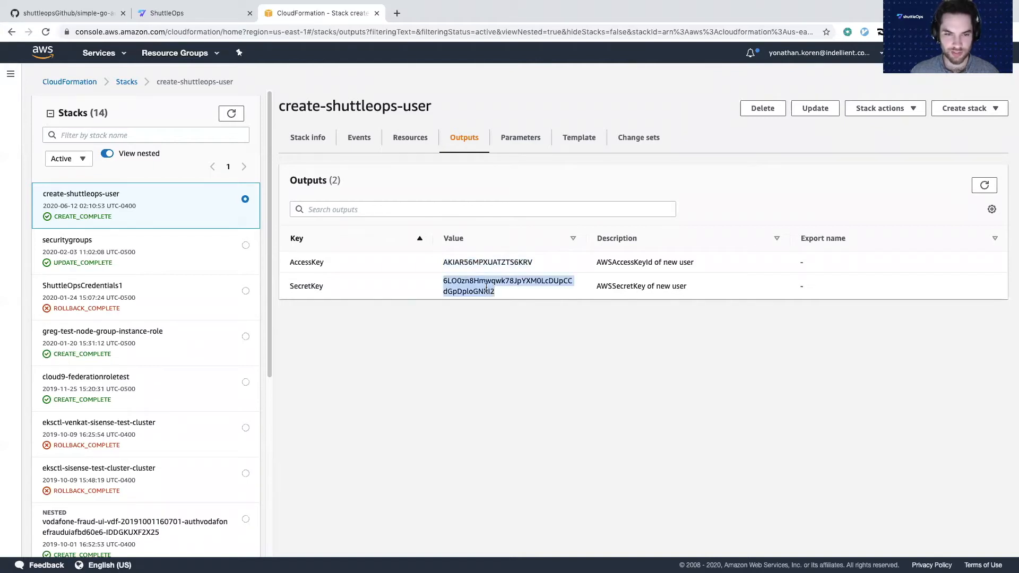
left_click(191, 13)
left_click(485, 320)
key("ctrl+v")
- Name the AWS connection "aws" and set its region to us-east-1
left_click(454, 280)
type("aws")
left_click(502, 344)
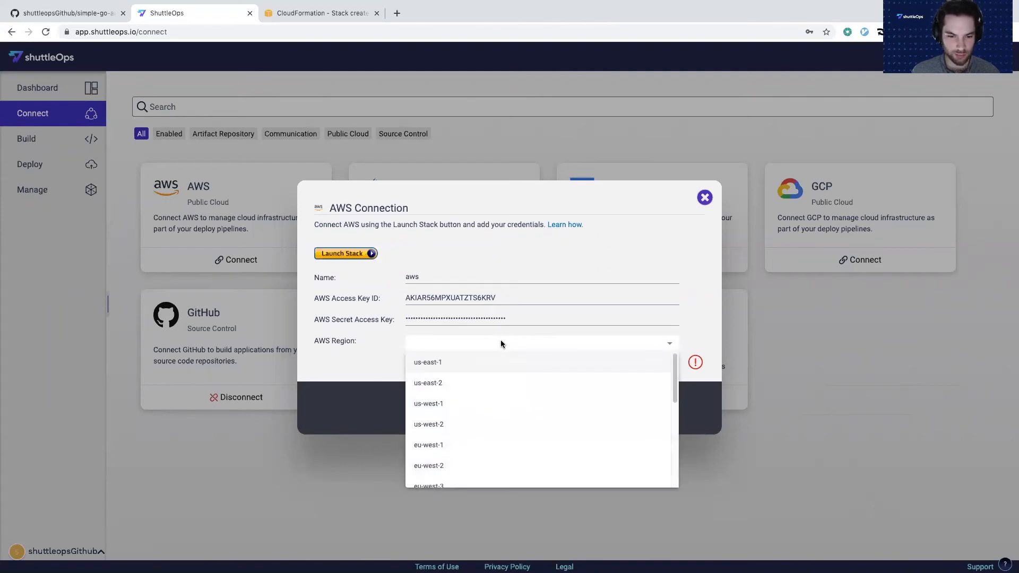
left_click(469, 361)
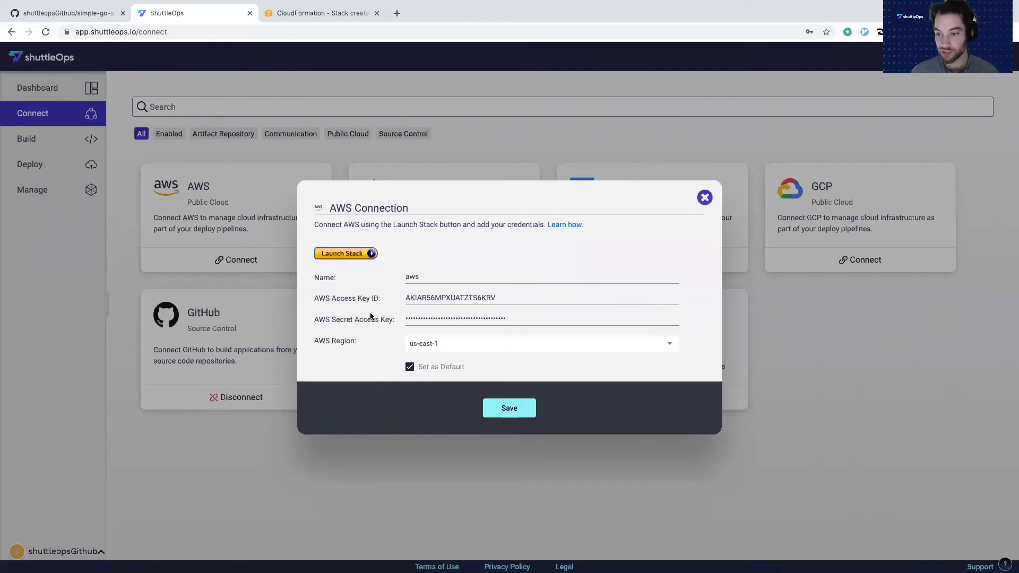
- Save the AWS connection, and sign in with GitHub to the Habitat Builder profile linked from the Habitat Builder connection
left_click(519, 407)
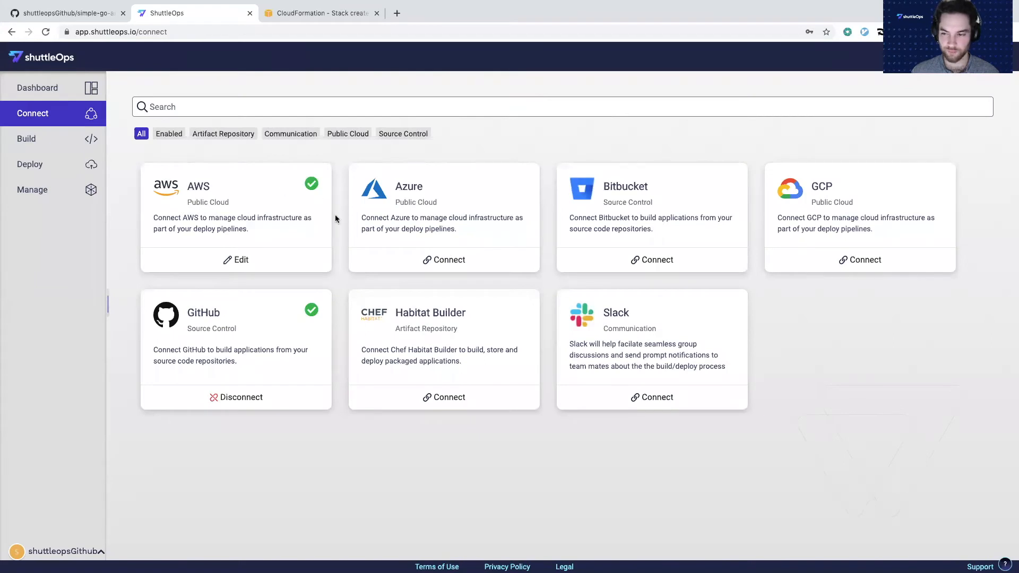
left_click(458, 398)
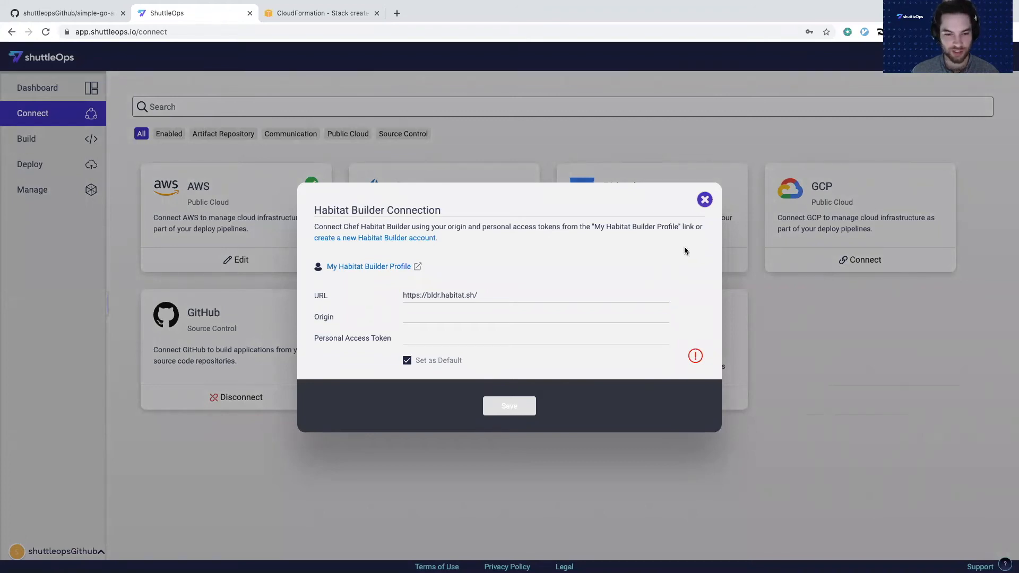
left_click(363, 268)
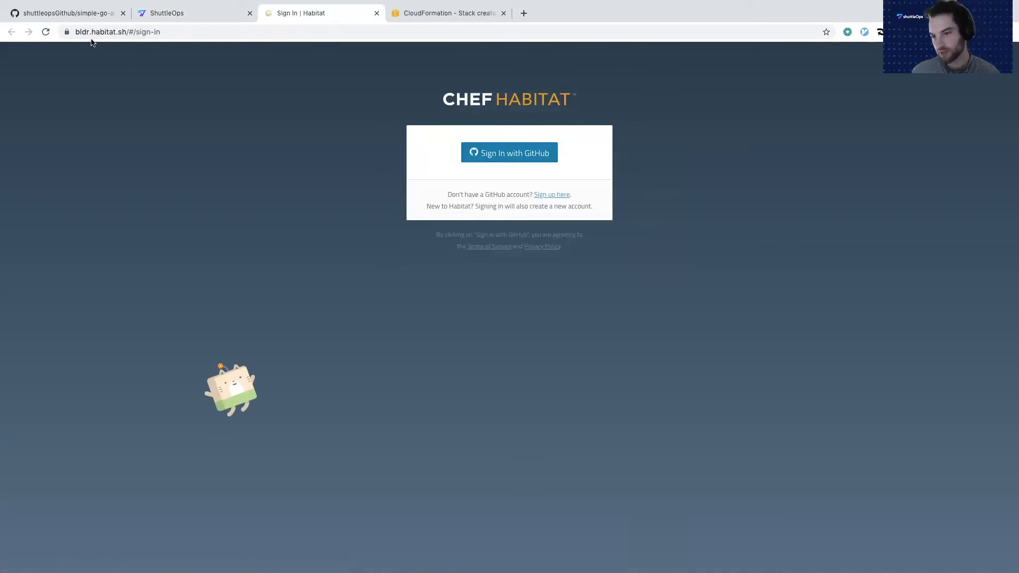
left_click(483, 153)
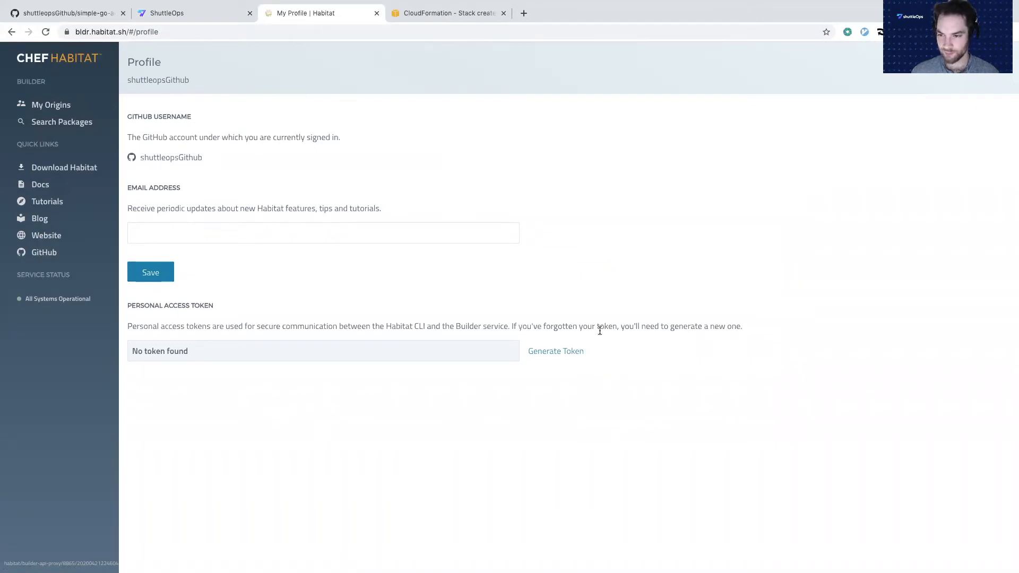
- Generate a personal access token in the Habitat profile and copy it into the Personal Access Token of the ShuttleOps Habitat Builder connection
left_click(568, 351)
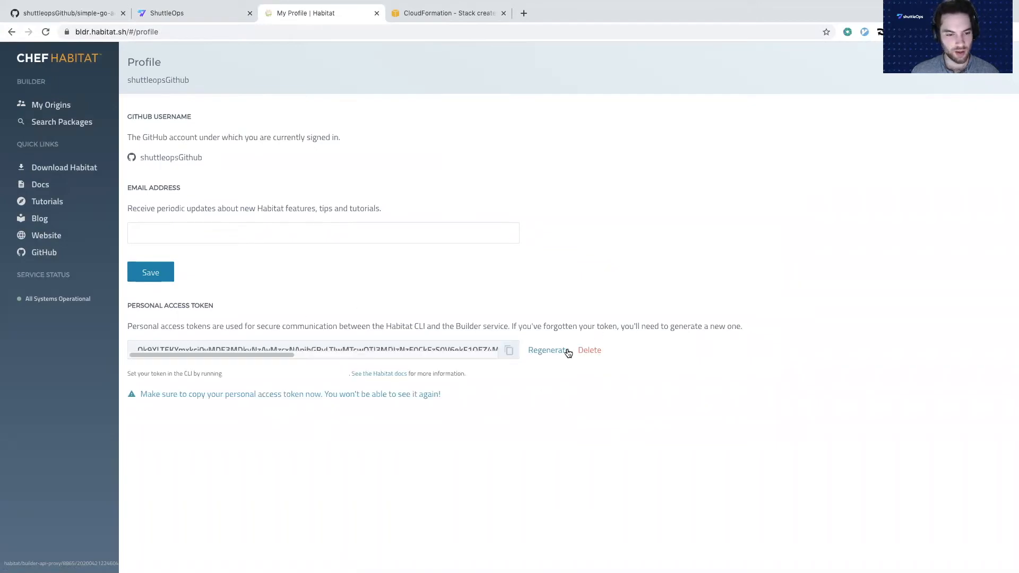
left_click(504, 353)
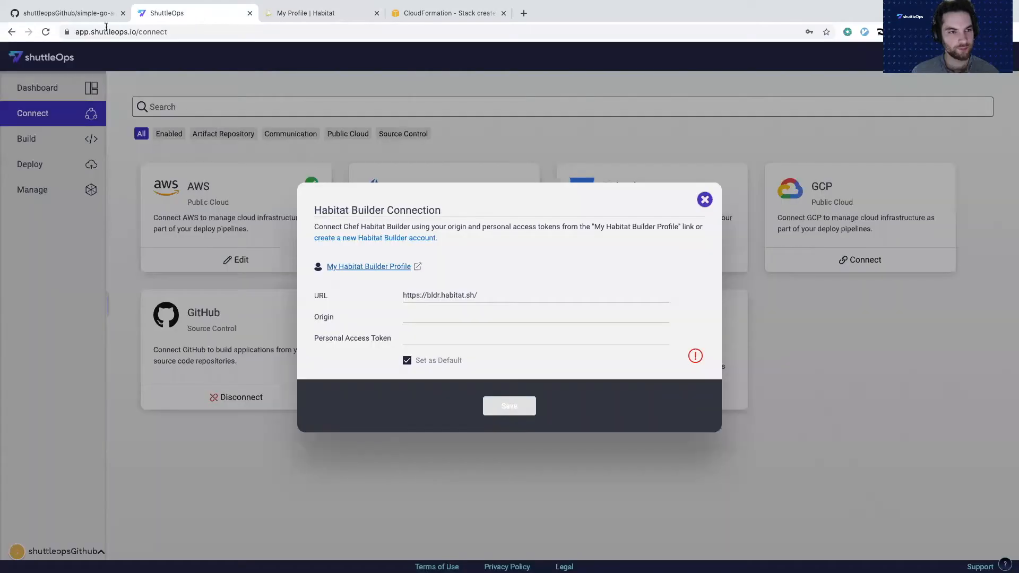
left_click(194, 15)
left_click(463, 338)
key("super+v")
- Create a new Habitat Builder origin named shuttleops-simple-go-app for the connection's Origin
left_click(459, 318)
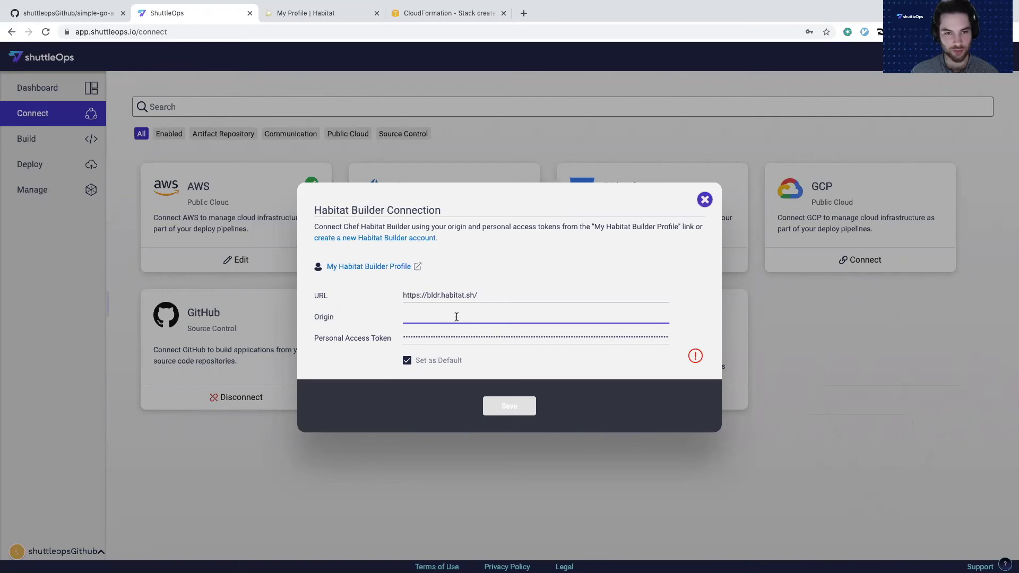
left_click(347, 14)
left_click(58, 106)
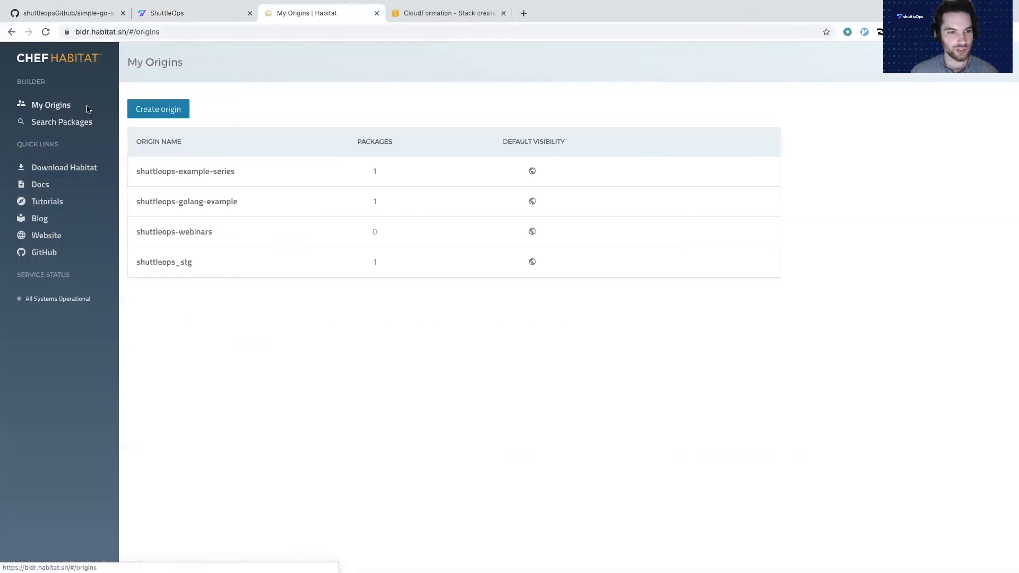
left_click(175, 112)
left_click(277, 151)
type("shuttleops-")
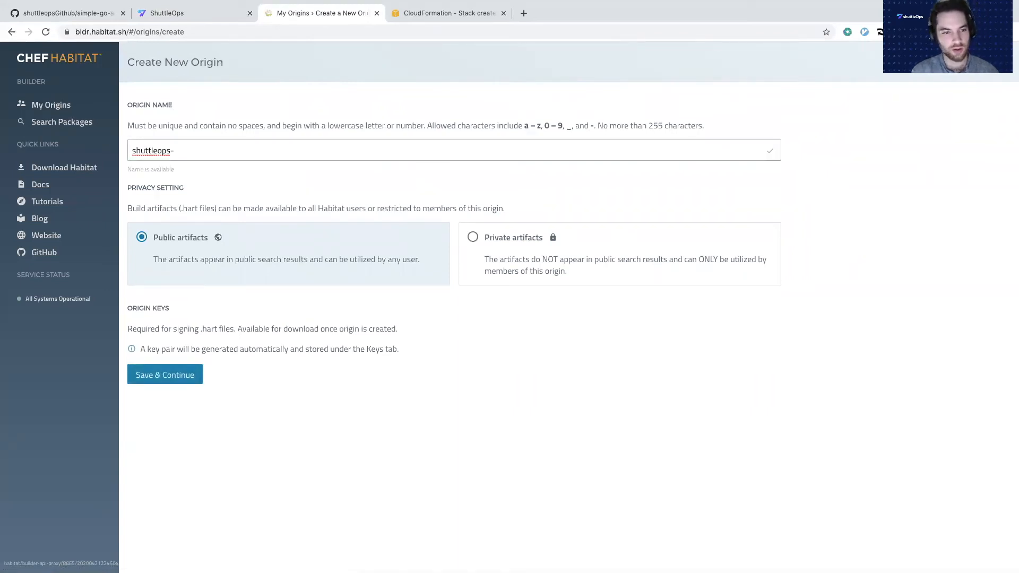
type("simple-")
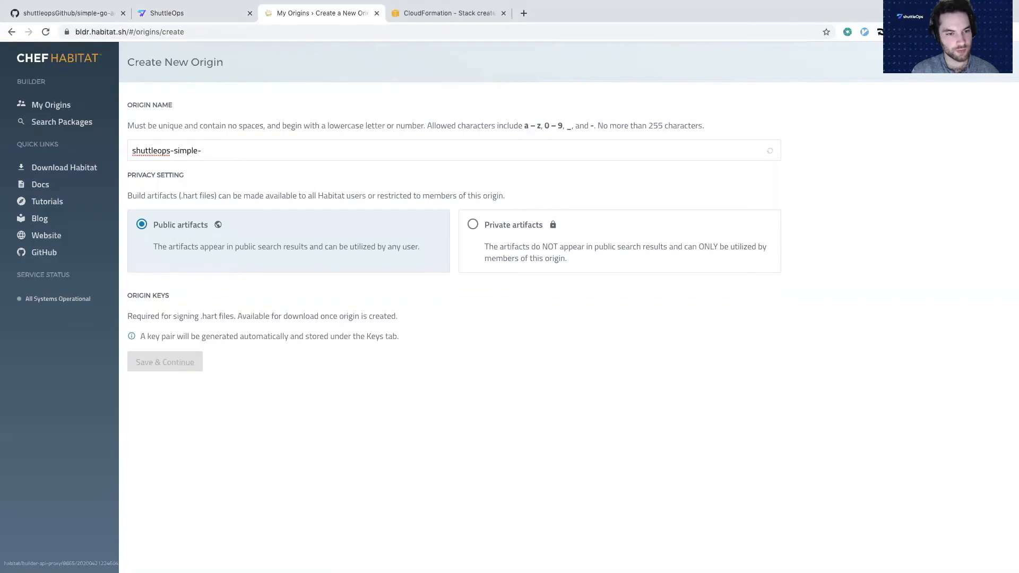
type("go-app")
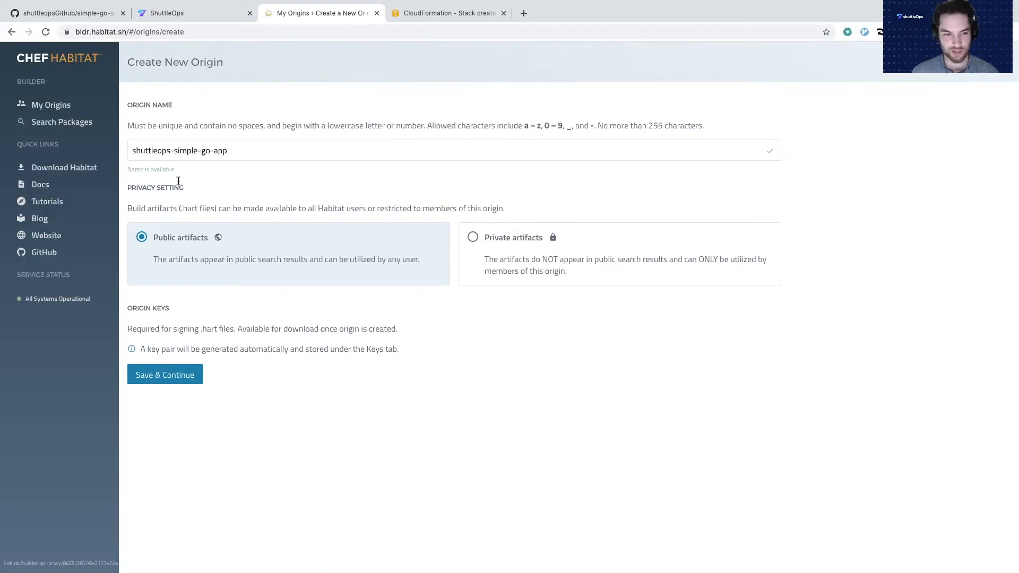
left_click(164, 375)
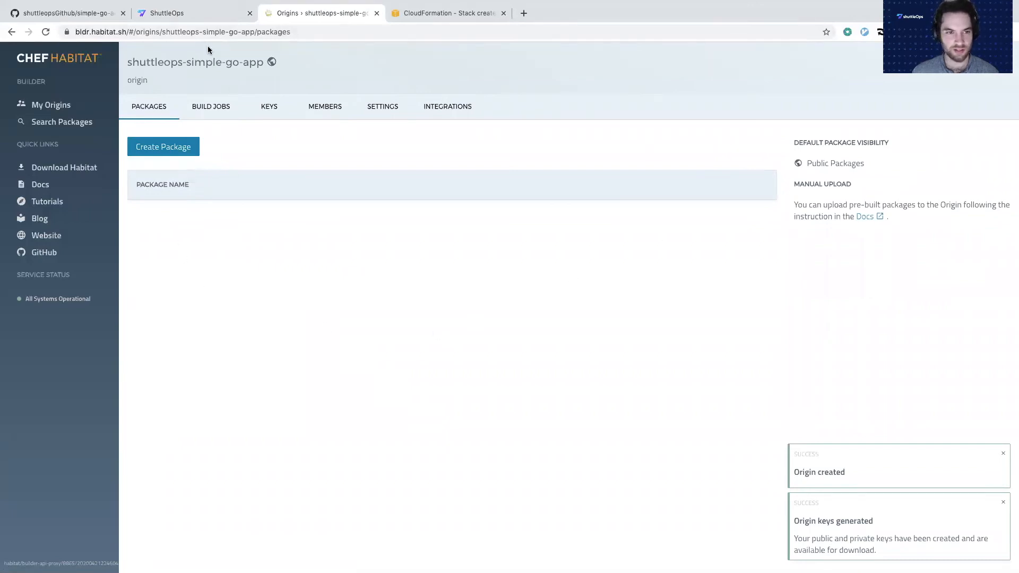
- Copy the origin name shuttleops-simple-go-app into the Origin of the ShuttleOps Habitat Builder connection, and save the connection
triple_click(188, 65)
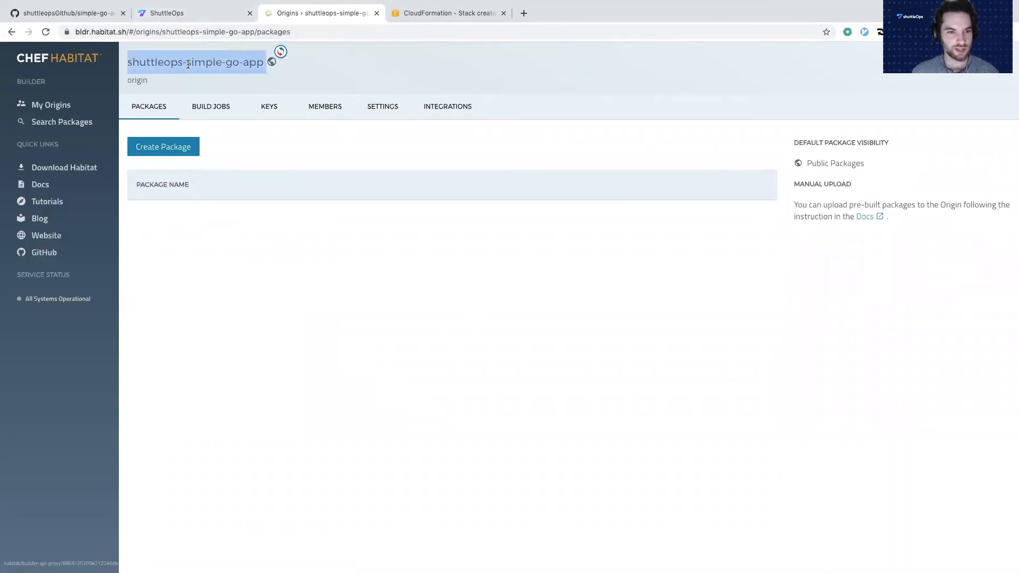
left_click(165, 12)
left_click(457, 316)
key("ctrl+v")
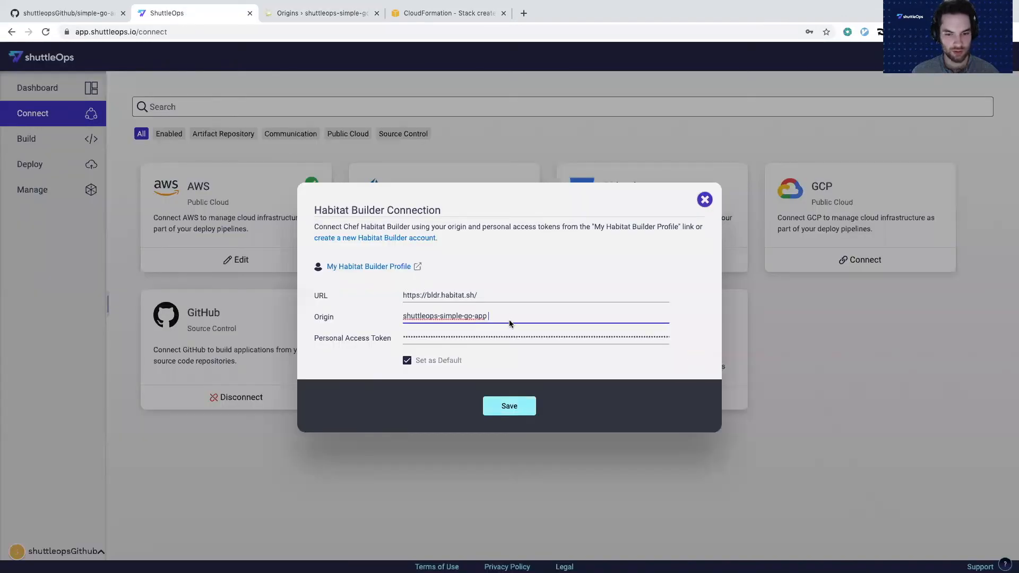
left_click(425, 399)
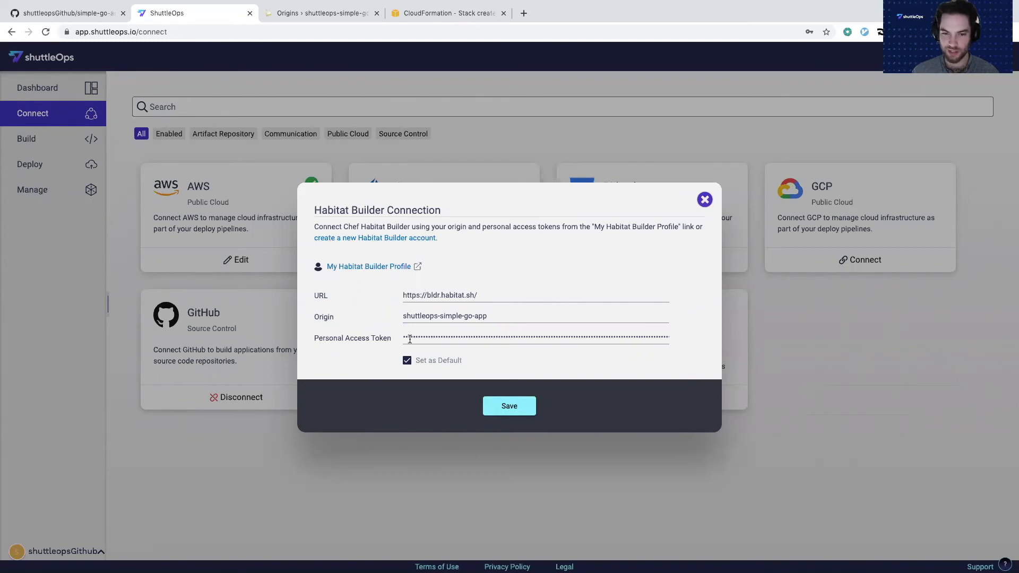
left_click(510, 406)
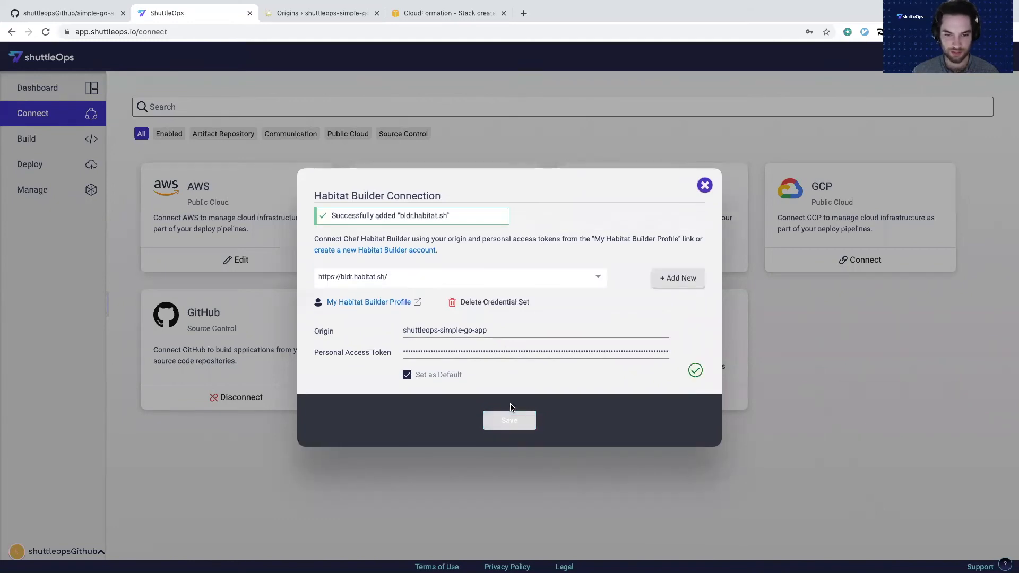
left_click(679, 509)
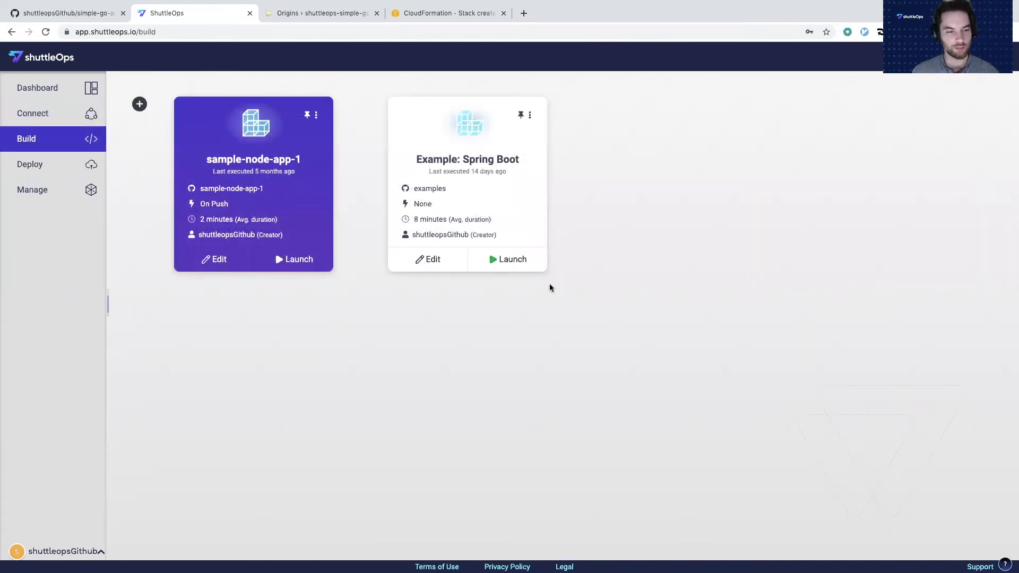
- Create a new build pipeline and add the simple-go-app repository to its Code stage
left_click(139, 105)
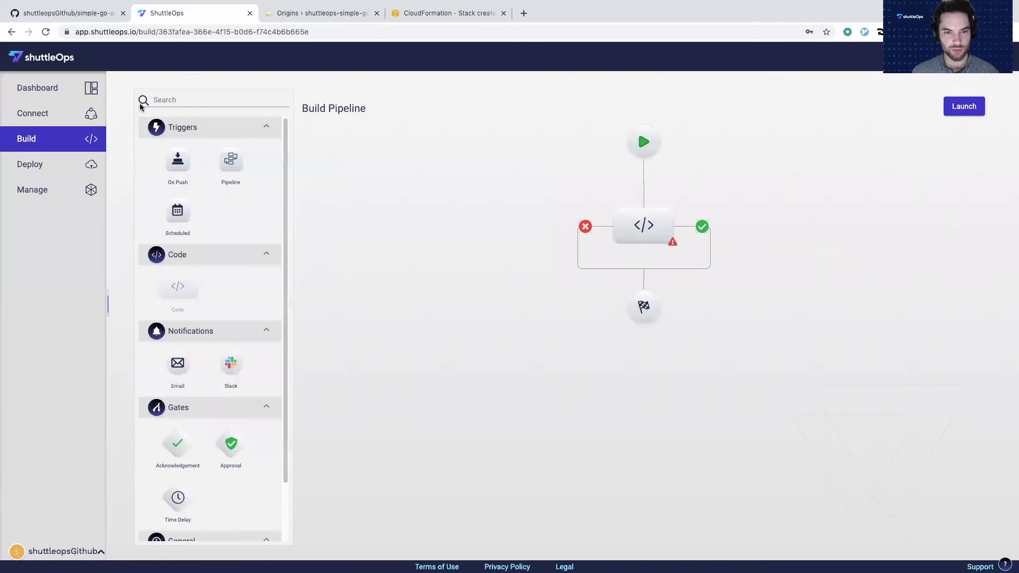
mouse_move(643, 227)
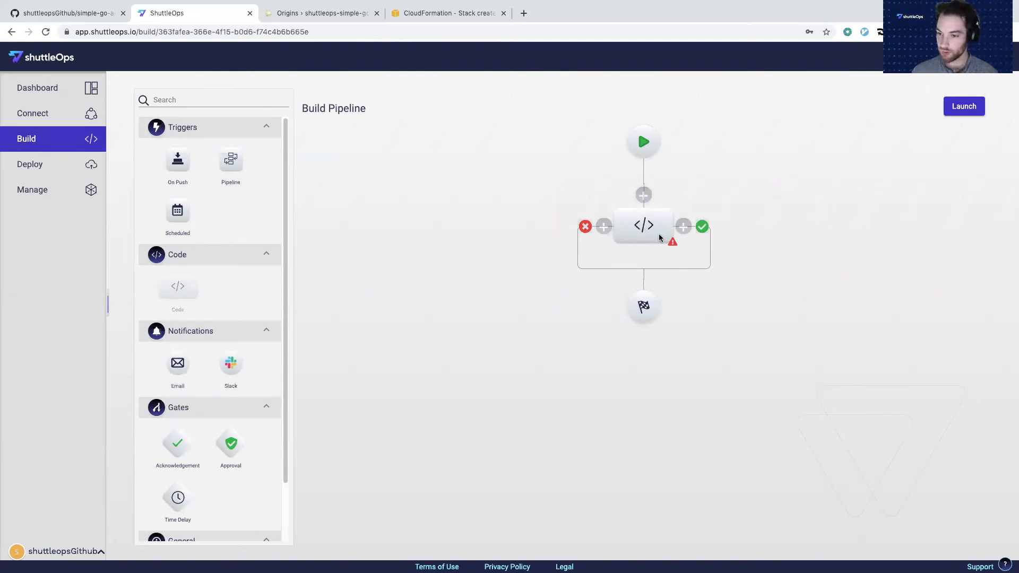
left_click(660, 237)
left_click(422, 332)
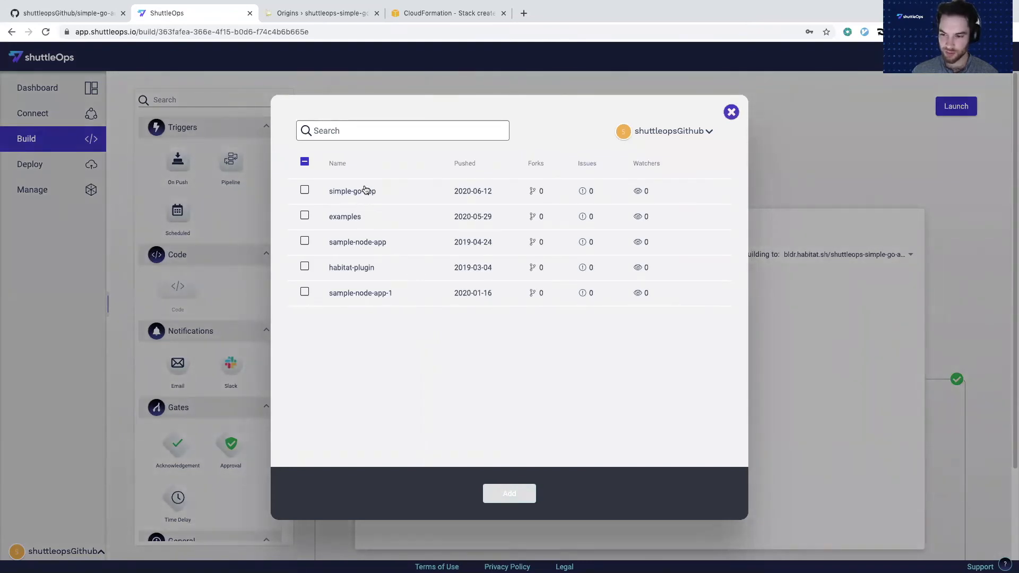
left_click(305, 193)
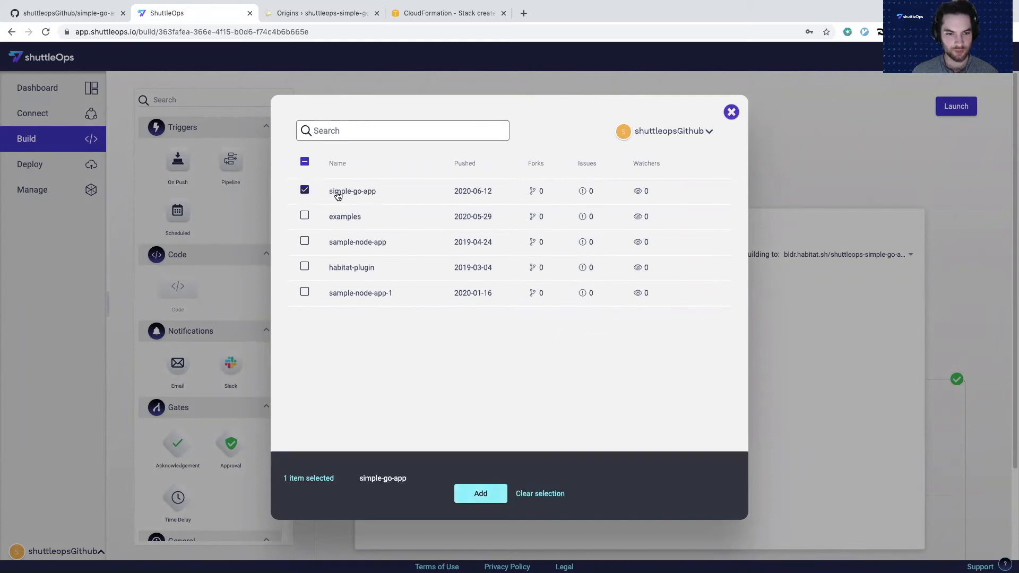
left_click(475, 494)
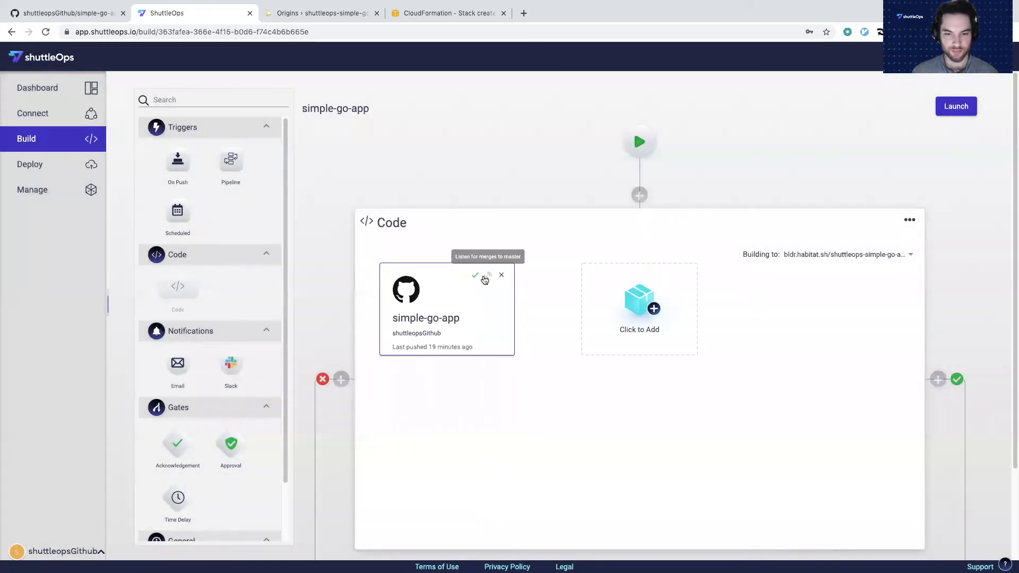
- Save habitat/plan.sh as the Habitat plan path for the simple-go-app repository and collapse the Code stage
left_click(476, 276)
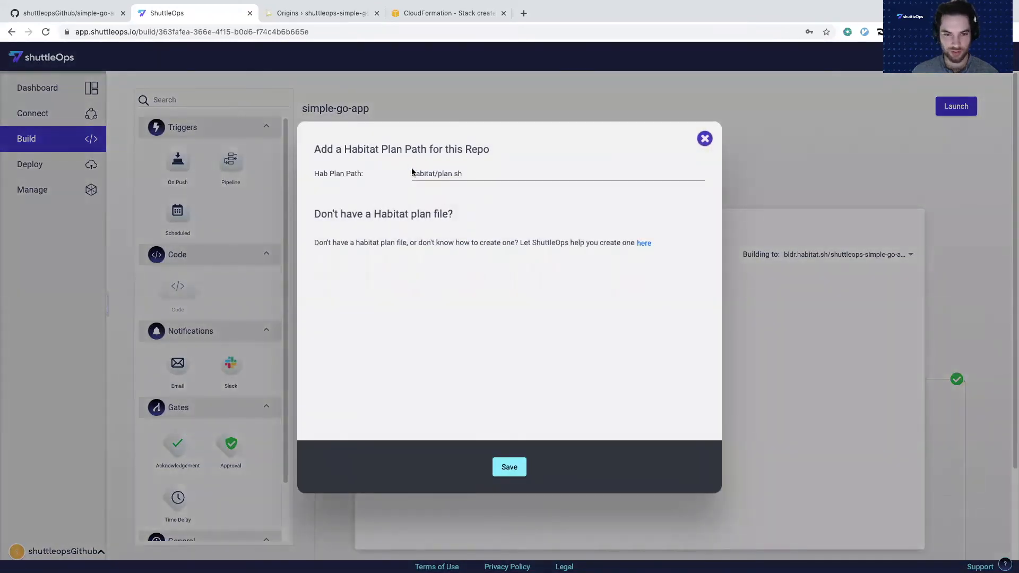
left_click_drag(412, 175, 434, 176)
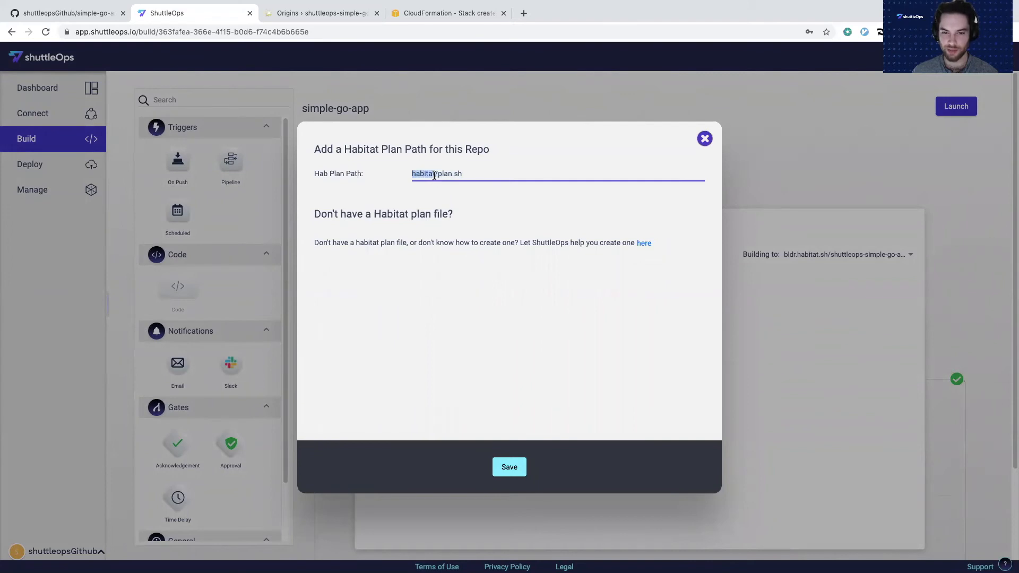
left_click(435, 173)
left_click_drag(436, 174, 461, 171)
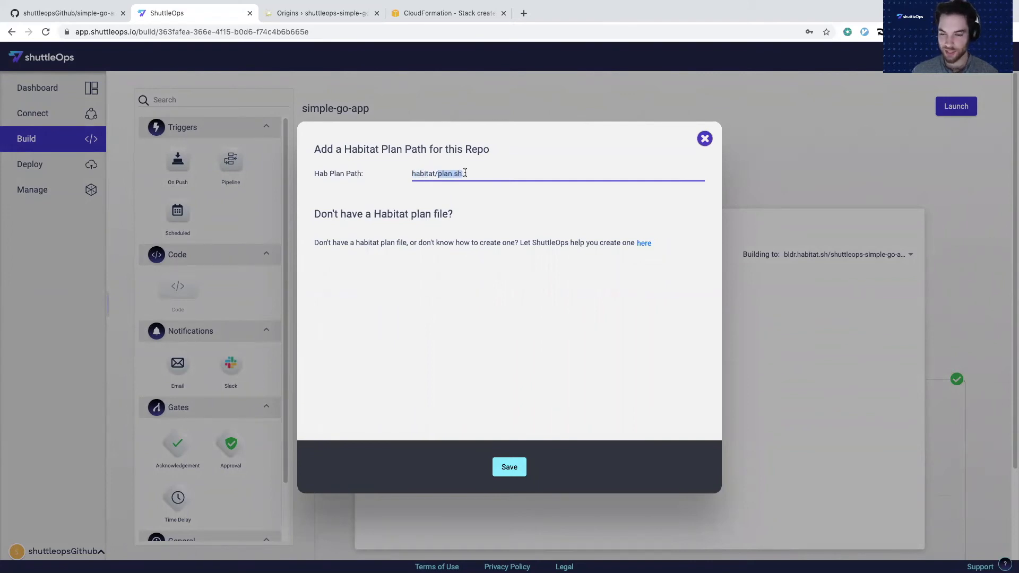
left_click(509, 467)
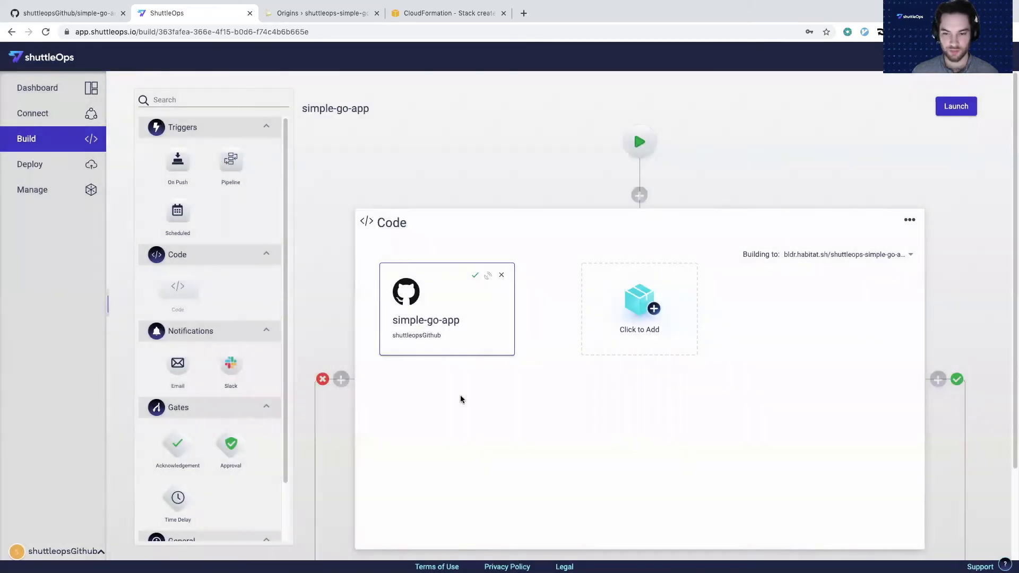
left_click(324, 194)
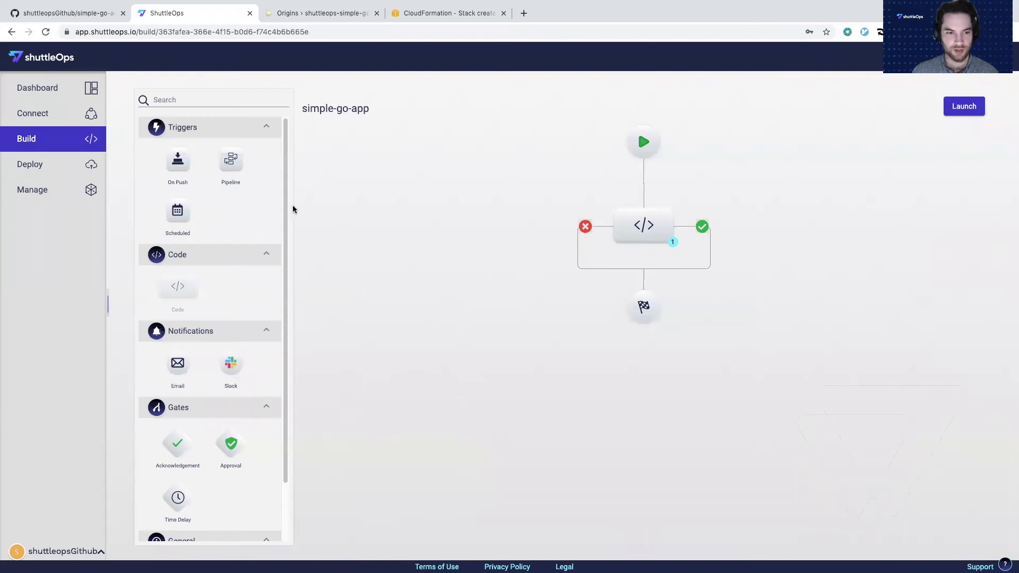
- Add an On Push trigger for the simple-go-app repository to the build pipeline and save it
left_click_drag(174, 175, 720, 154)
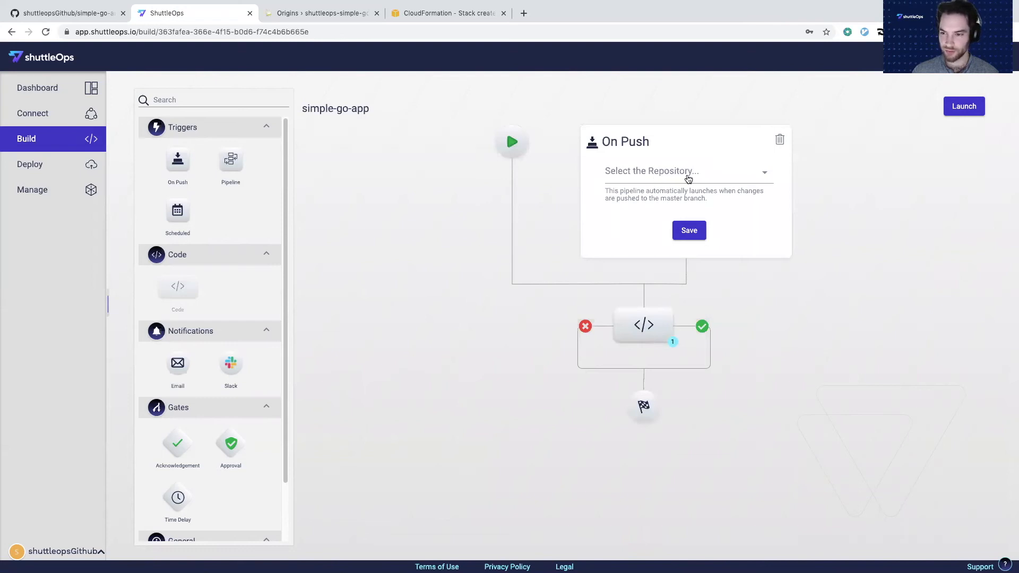
left_click(719, 175)
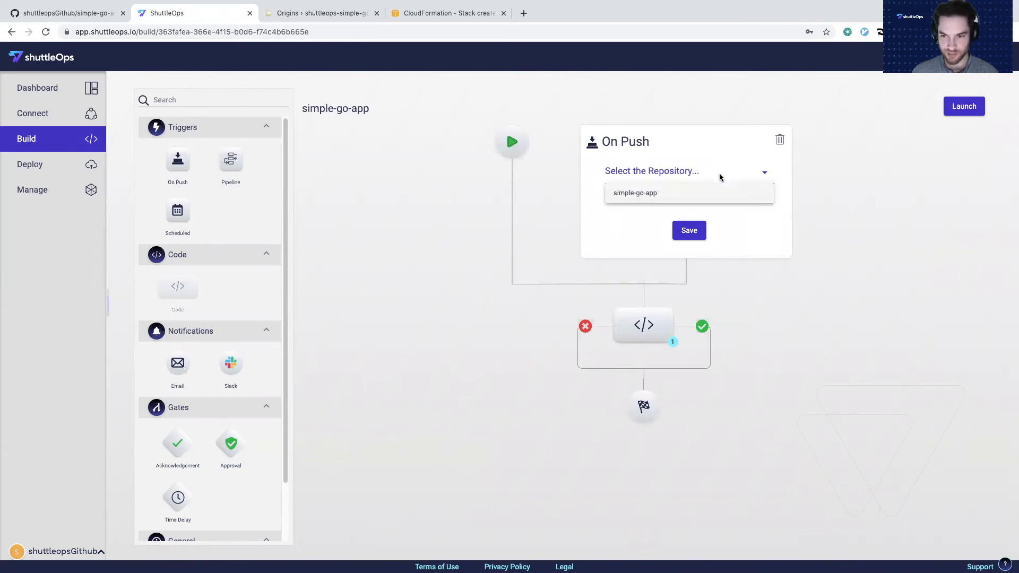
left_click(676, 195)
left_click(688, 231)
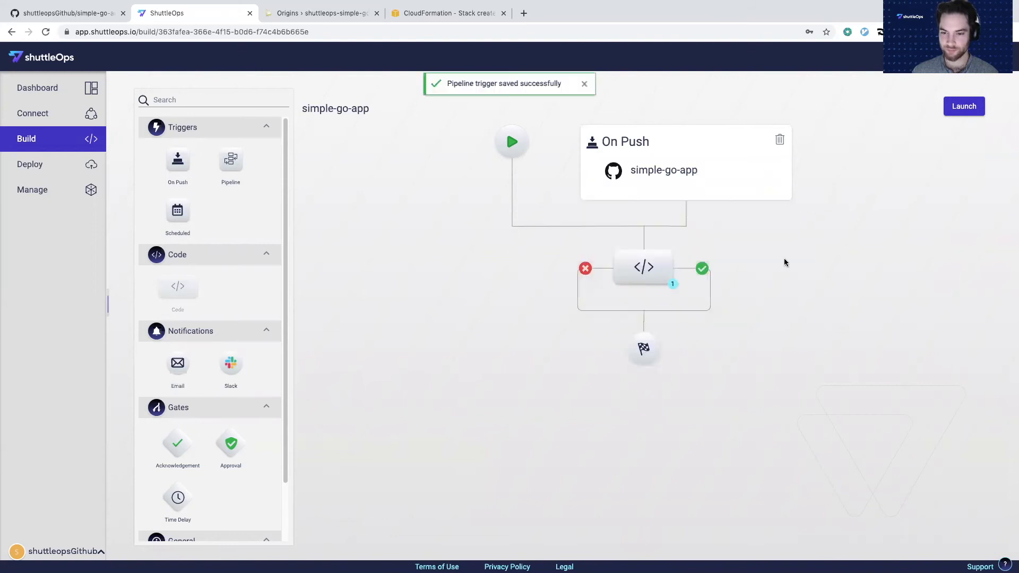
left_click(757, 323)
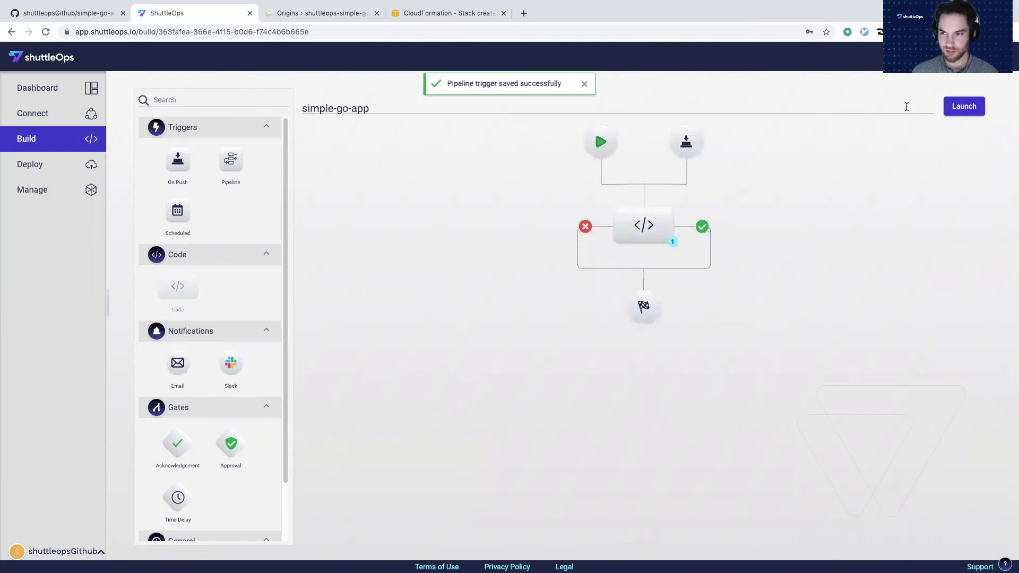
left_click(584, 84)
- Launch the simple-go-app build pipeline and open the logs of its first run
left_click(957, 108)
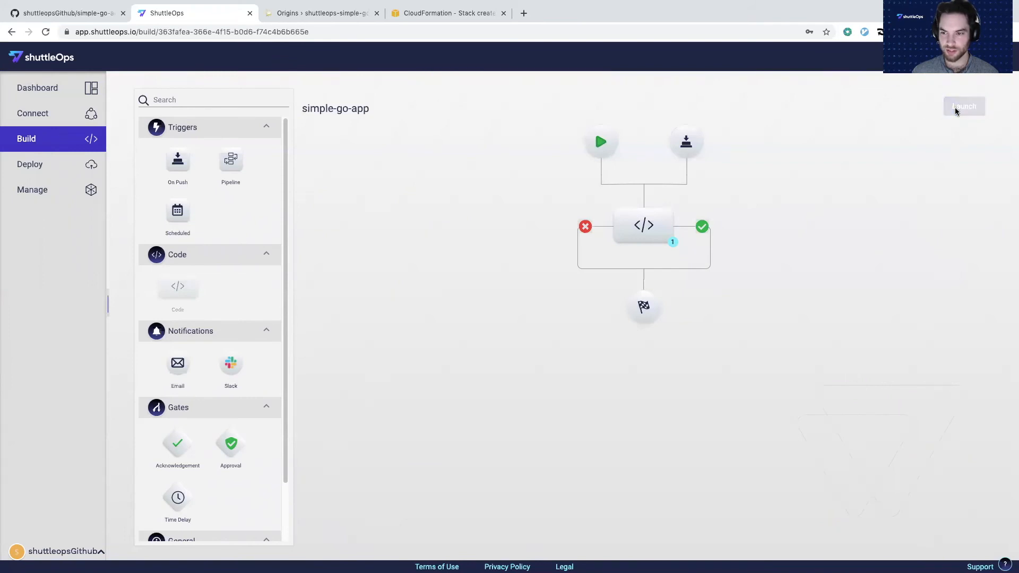
left_click(697, 162)
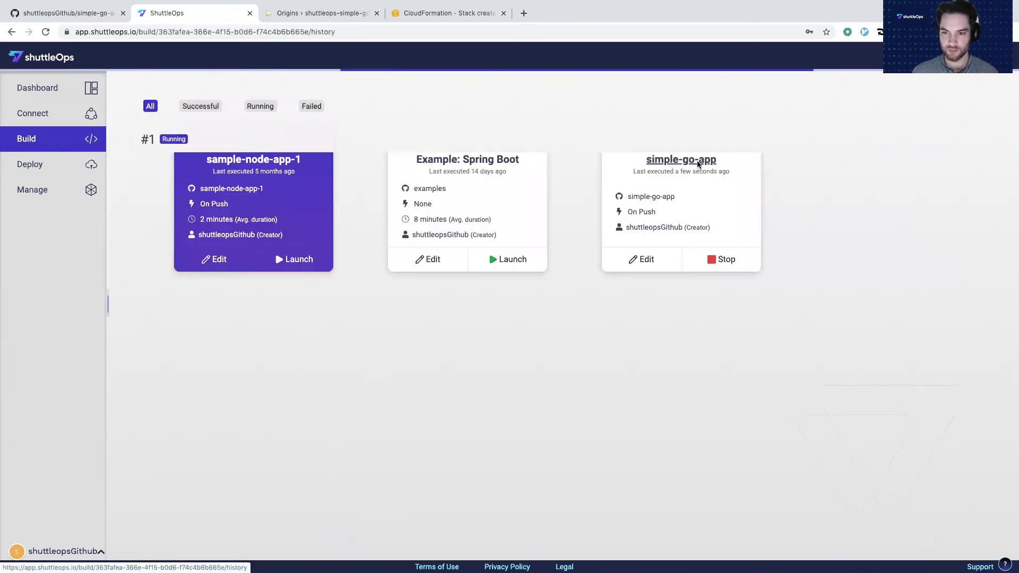
left_click(564, 141)
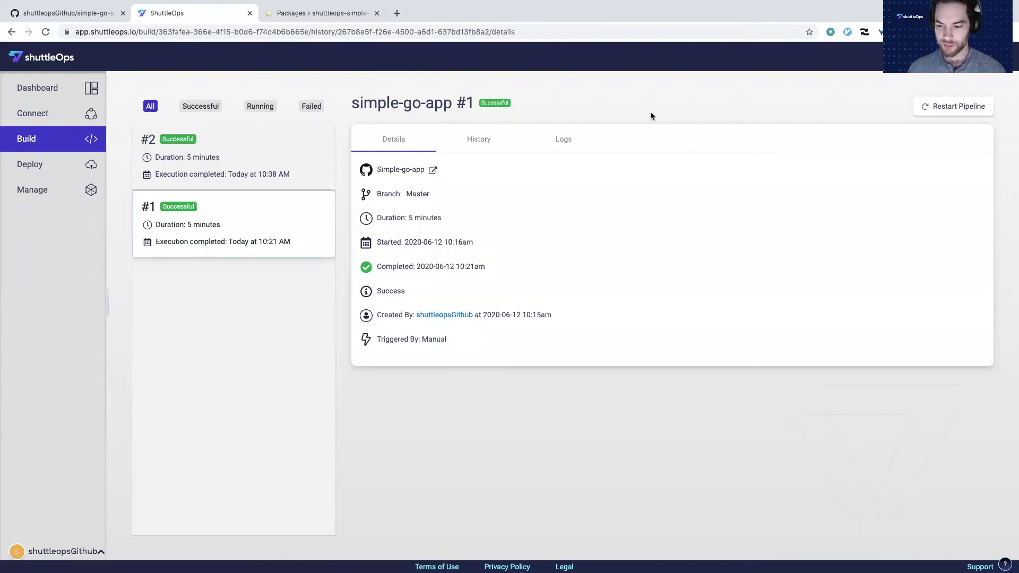
- Switch to Chef Habitat Builder to view the manifest of the built simple-go-app package
left_click(307, 14)
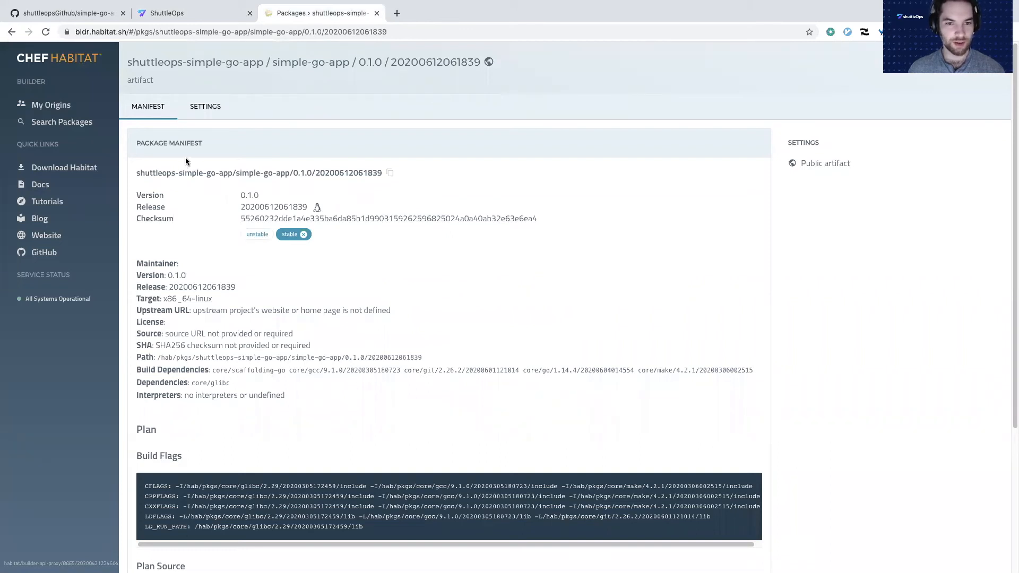
- Switch back to ShuttleOps and create a new deploy pipeline
left_click(179, 22)
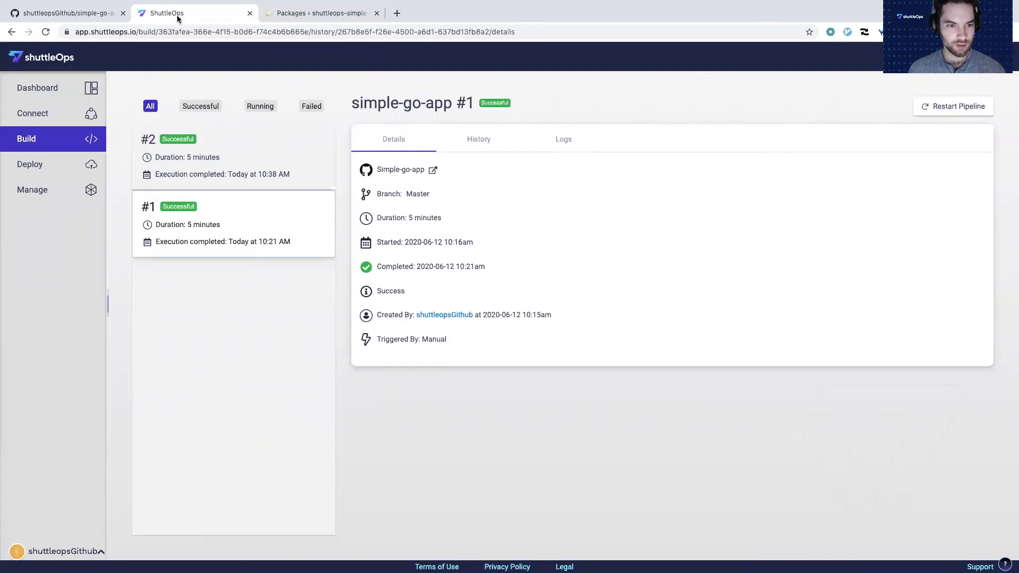
left_click(63, 170)
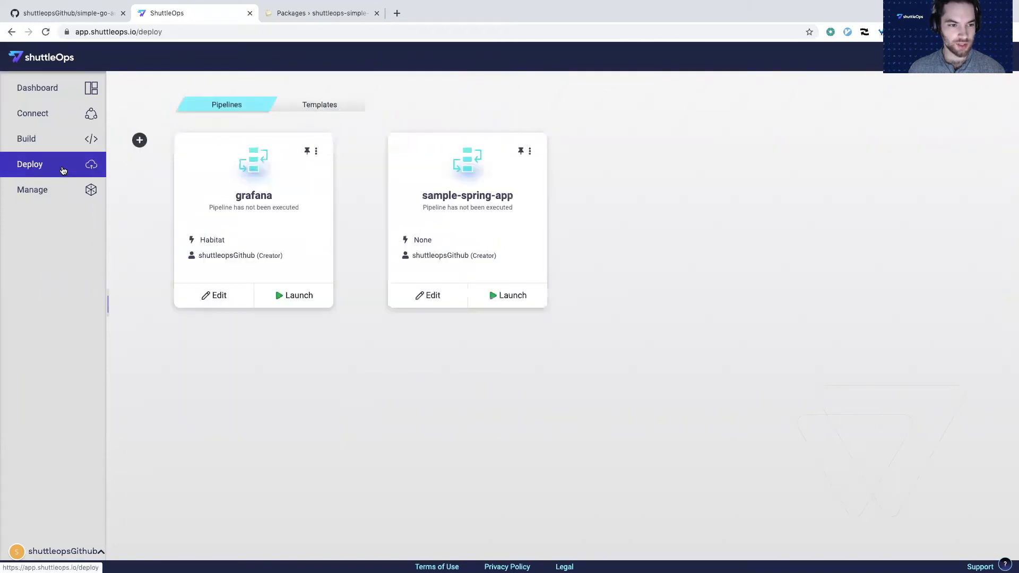
left_click(137, 140)
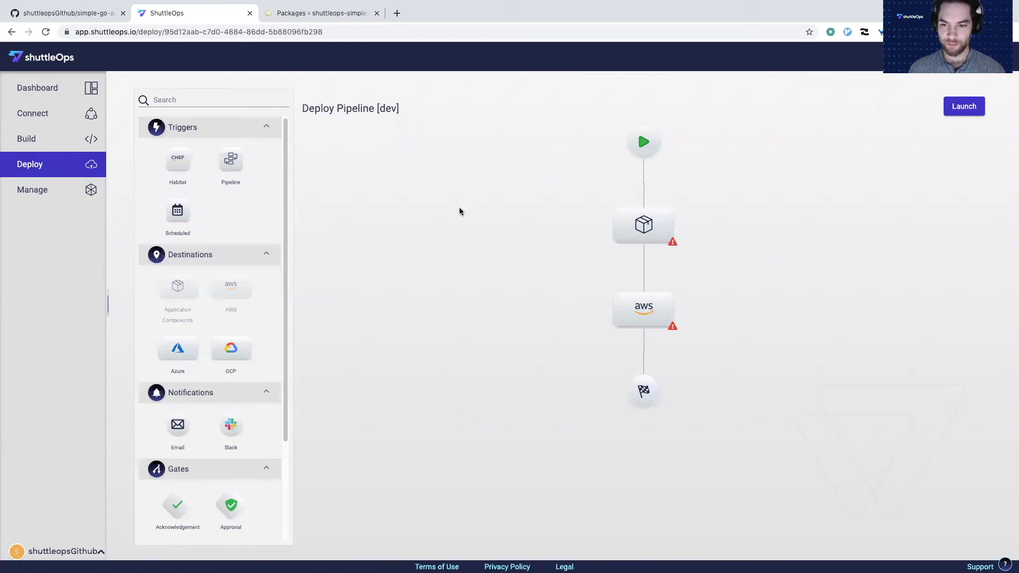
- Add the simple-go-app Habitat package from the shuttleops-simple-go-app origin to the deploy pipeline's Application Components
mouse_move(654, 232)
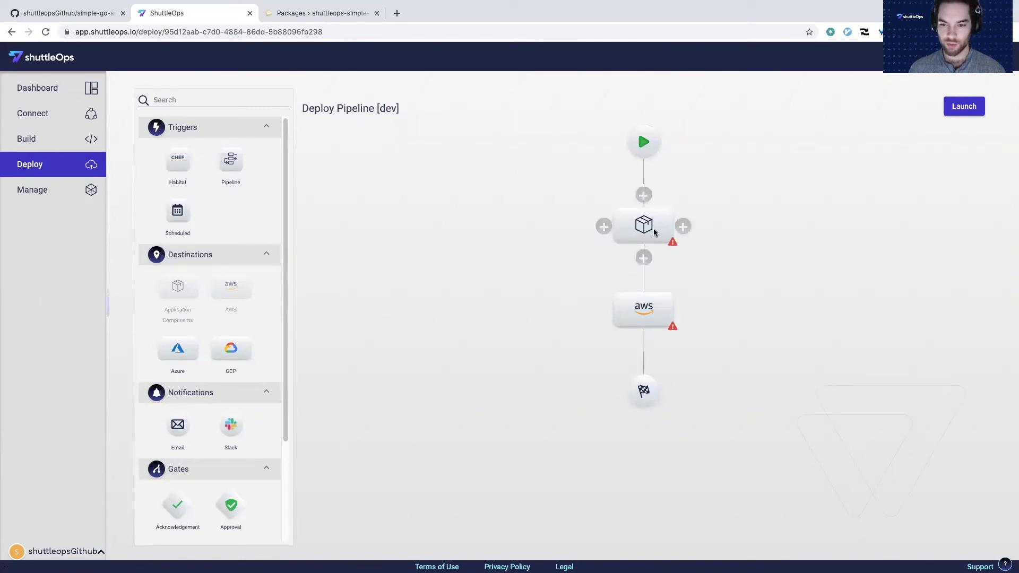
left_click(652, 232)
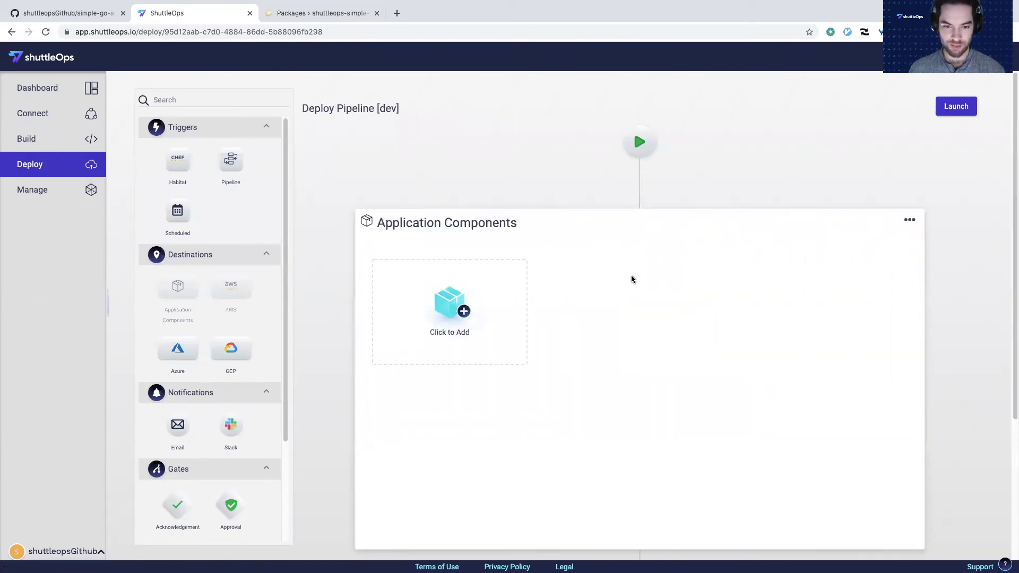
scroll(584, 297, "down", 1)
left_click(436, 319)
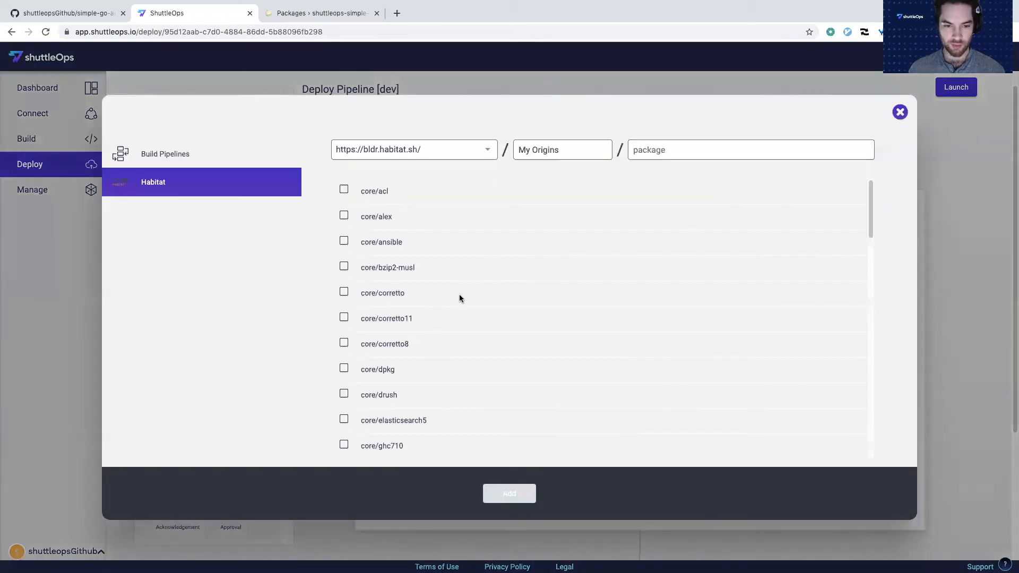
left_click(559, 157)
scroll(580, 222, "down", 3)
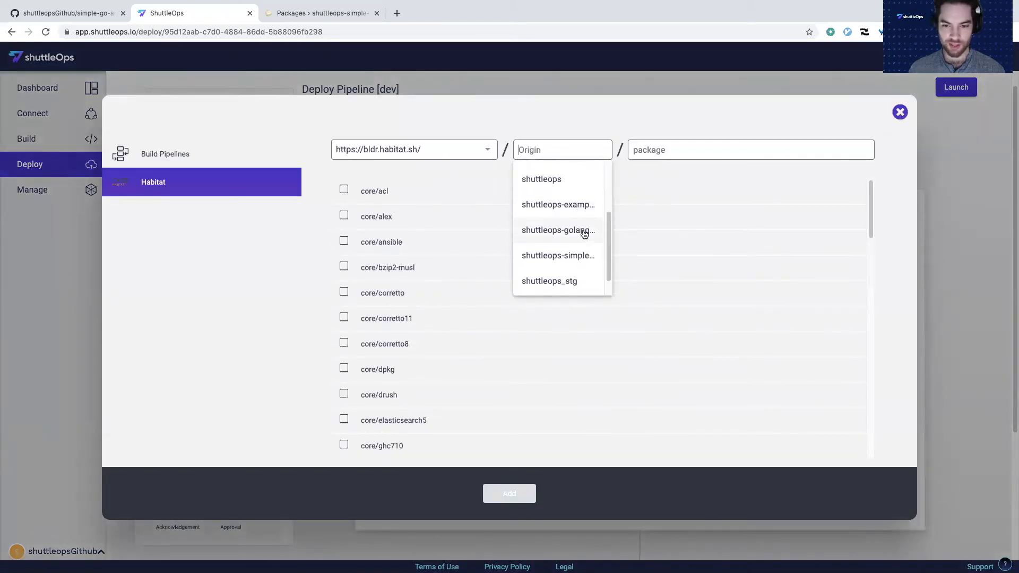
left_click(573, 262)
left_click(345, 191)
left_click(481, 494)
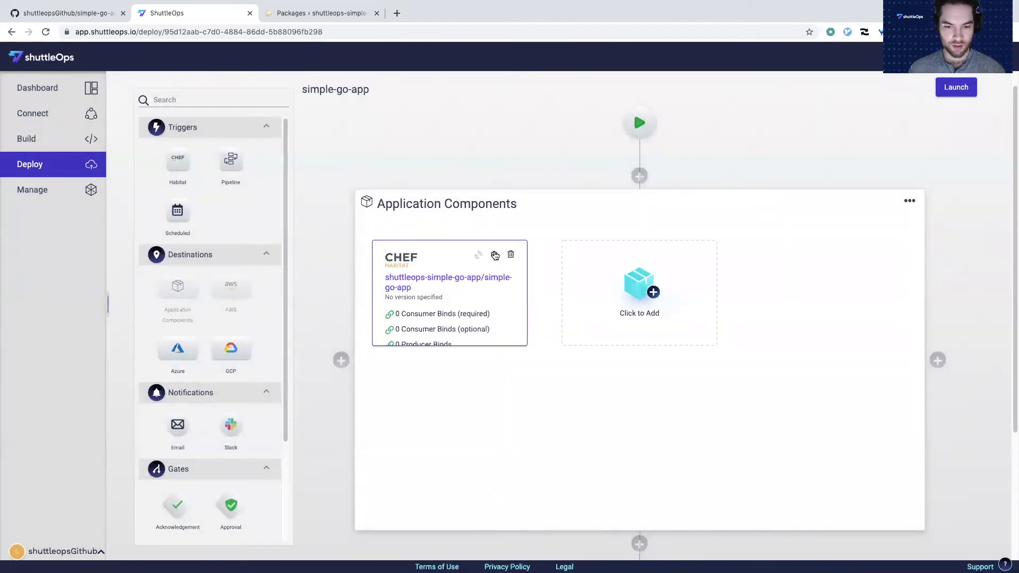
- Review and save the simple-go-app package configuration, and collapse the Application Components stage
left_click(494, 256)
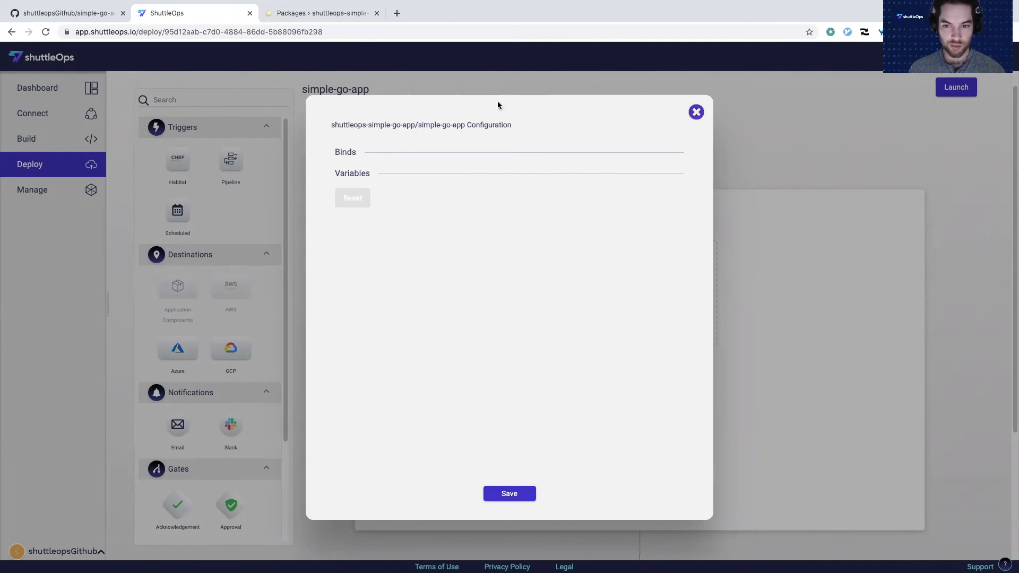
left_click(508, 494)
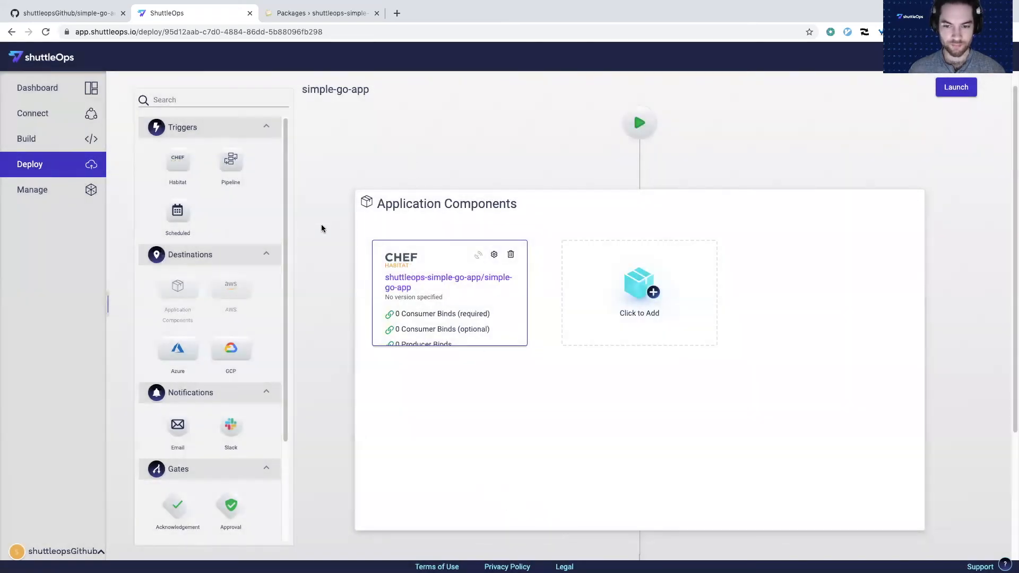
left_click(321, 228)
- Configure a new instance group in the AWS stage with the t3.micro model and 3 instances
left_click(628, 310)
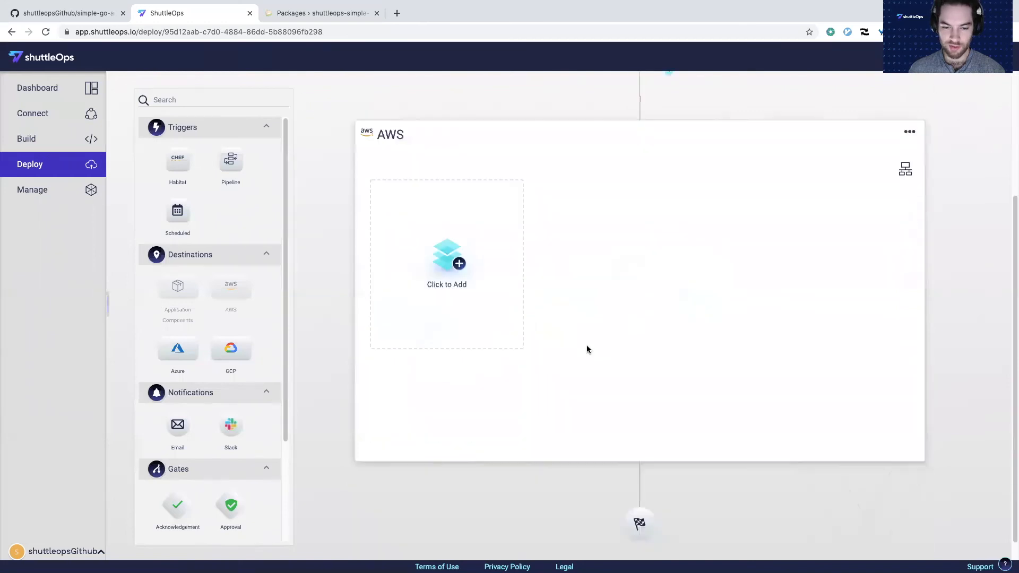
left_click(436, 301)
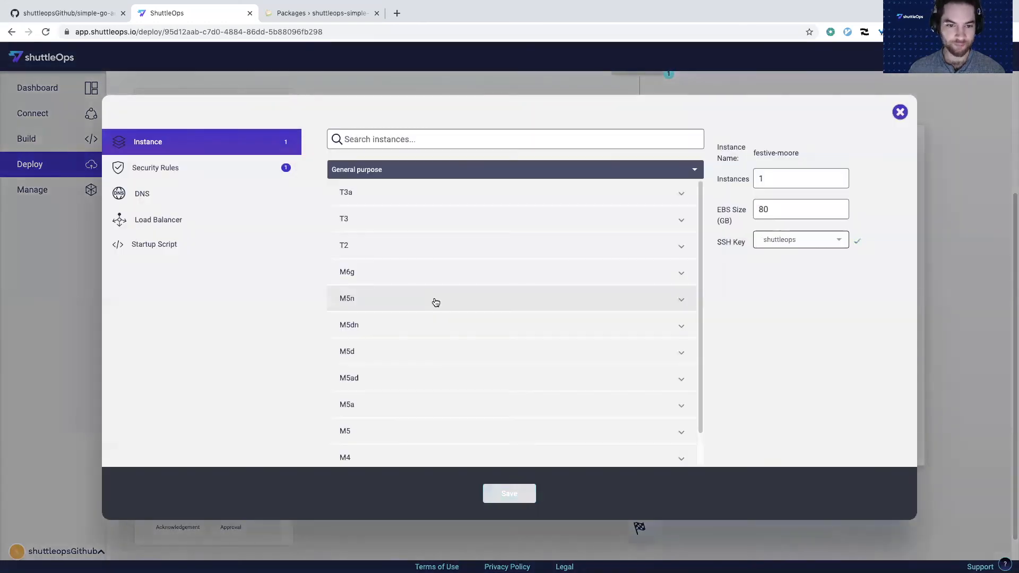
left_click(382, 218)
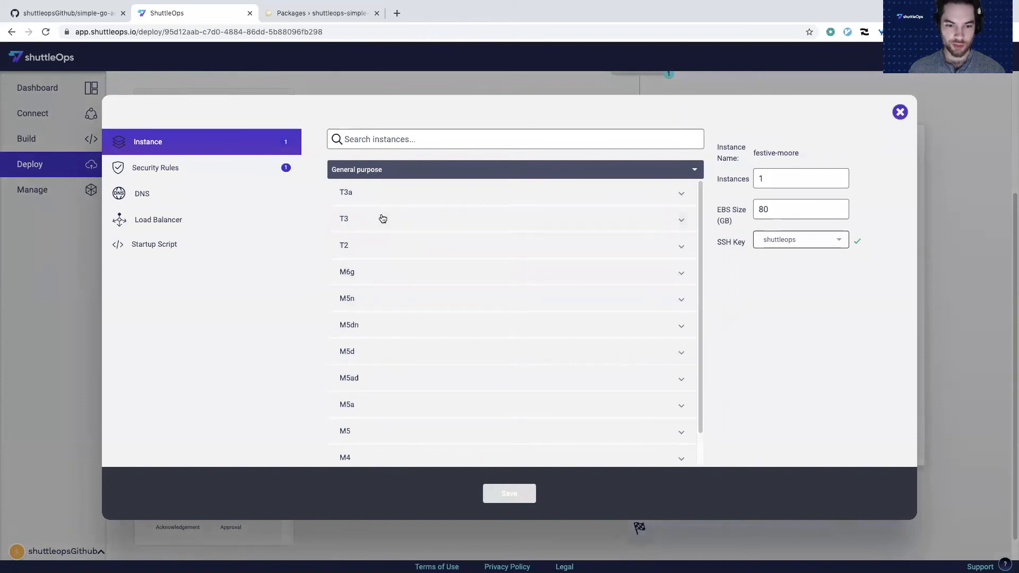
left_click(356, 318)
left_click_drag(802, 179, 752, 174)
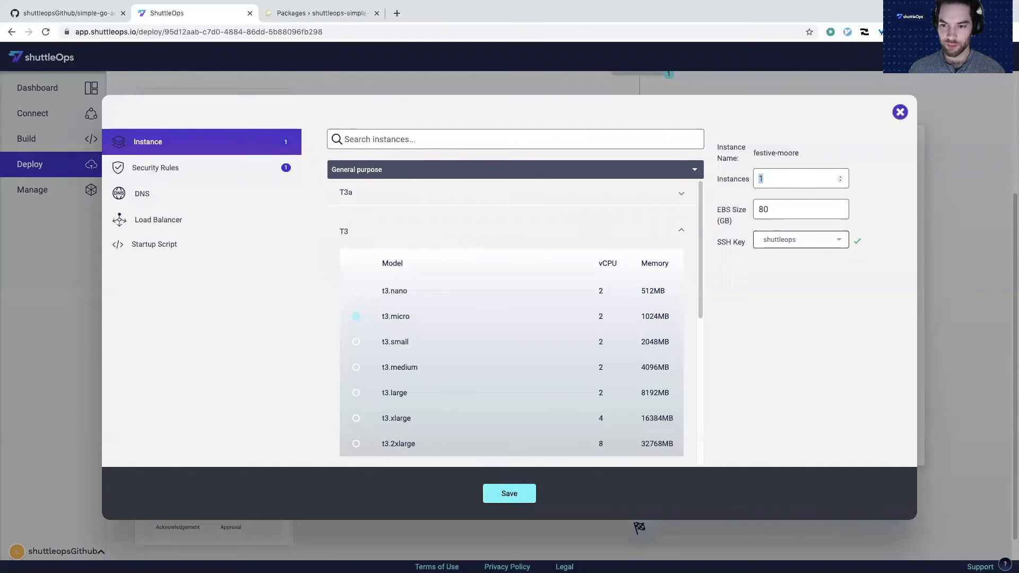
type("3")
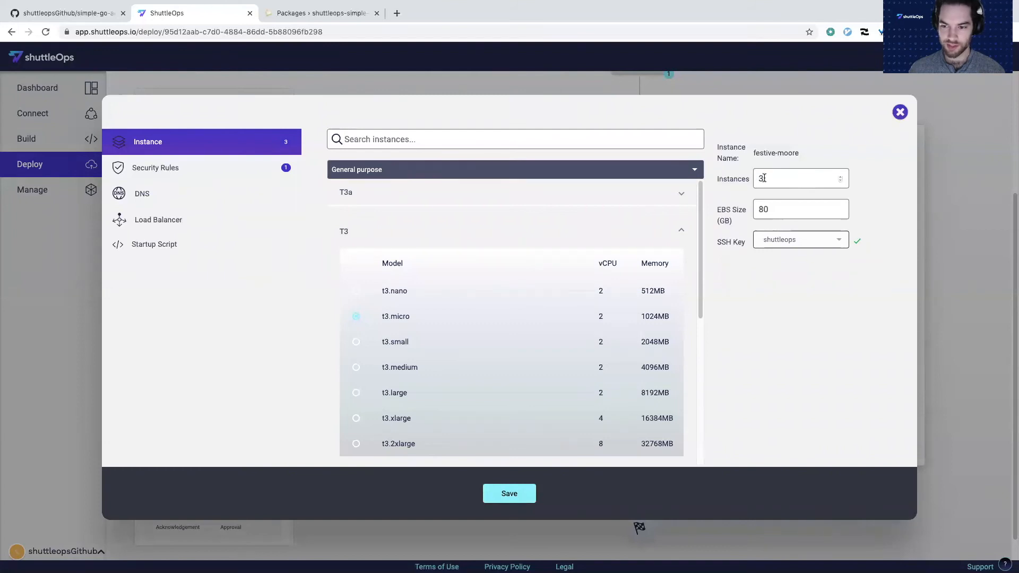
- Delete the TCP port 80 HTTP rule from the instance group's security rules
left_click(202, 174)
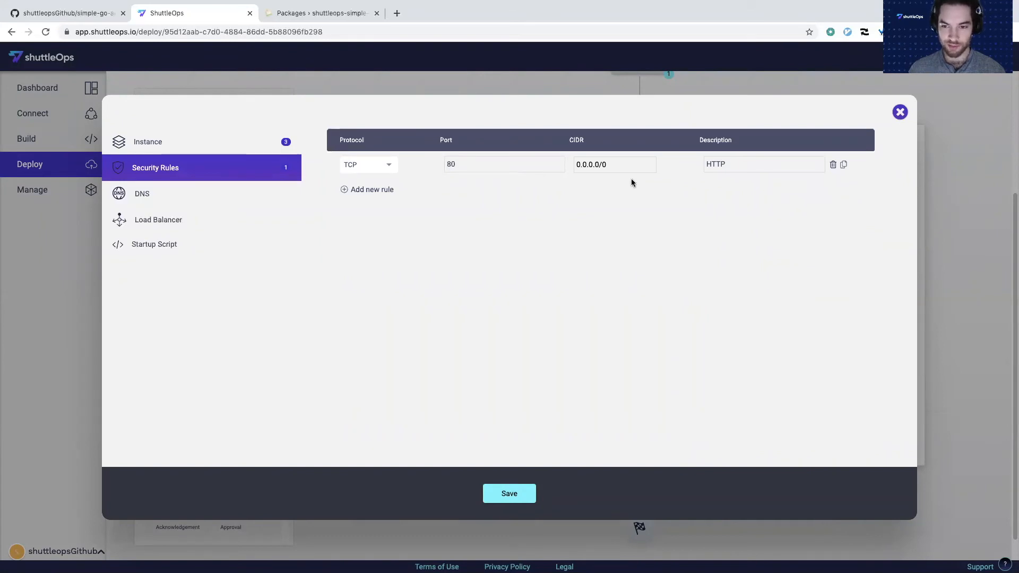
left_click_drag(622, 168, 562, 167)
left_click(545, 234)
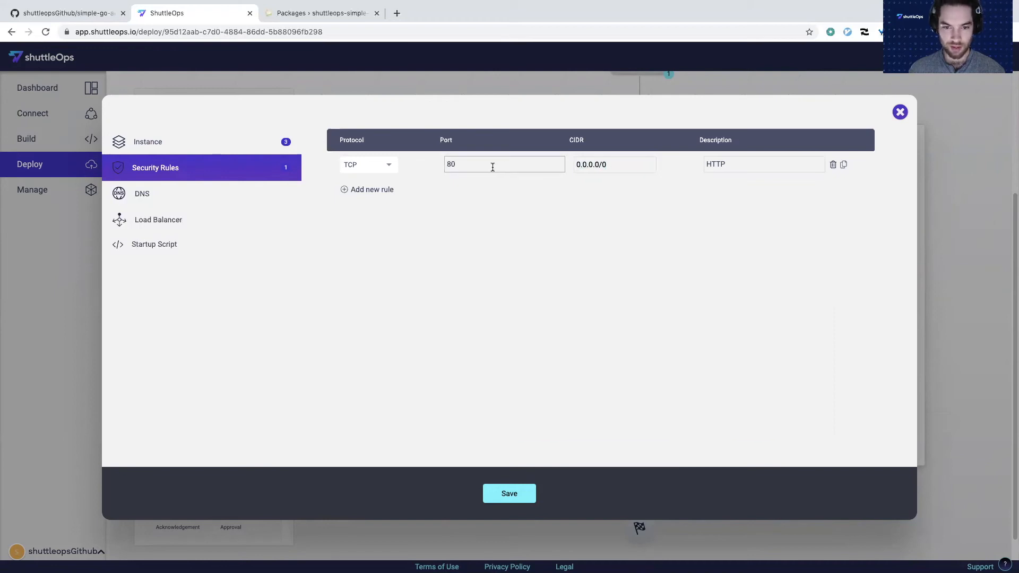
left_click(832, 165)
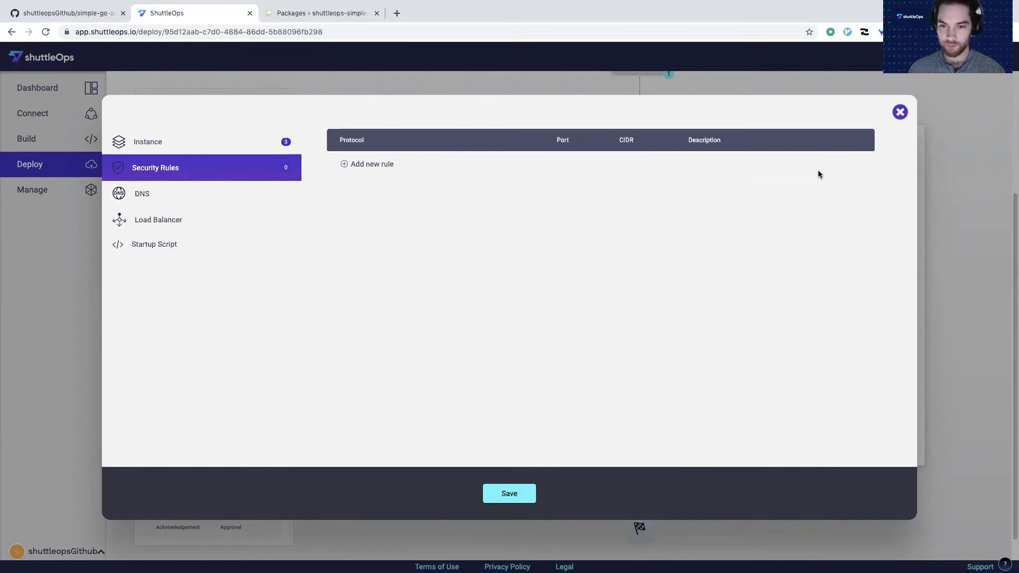
- Enable the load balancer and set its listener's source protocol to HTTP and source port to 8080
left_click(191, 220)
left_click(428, 139)
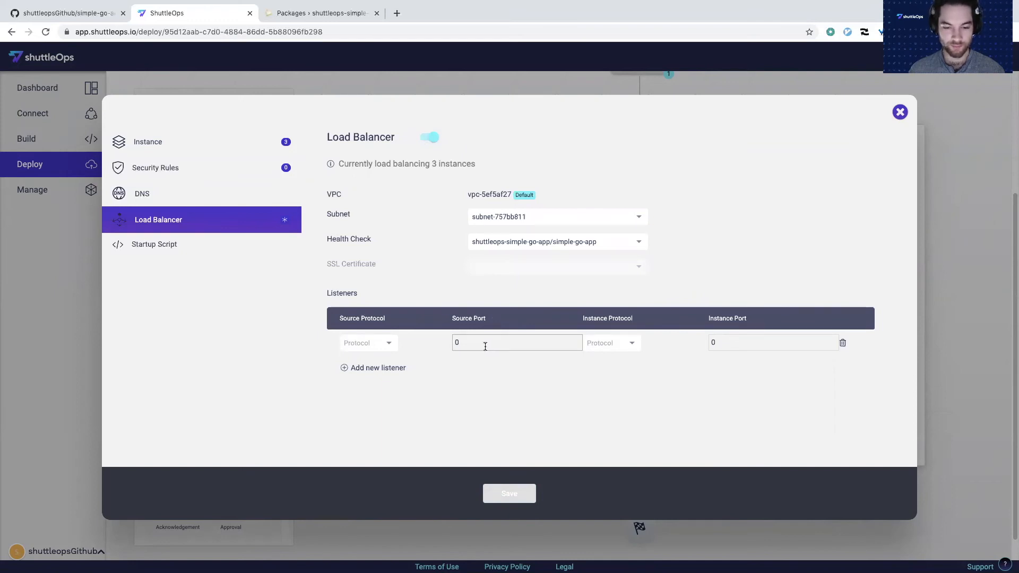
double_click(455, 342)
type("8080")
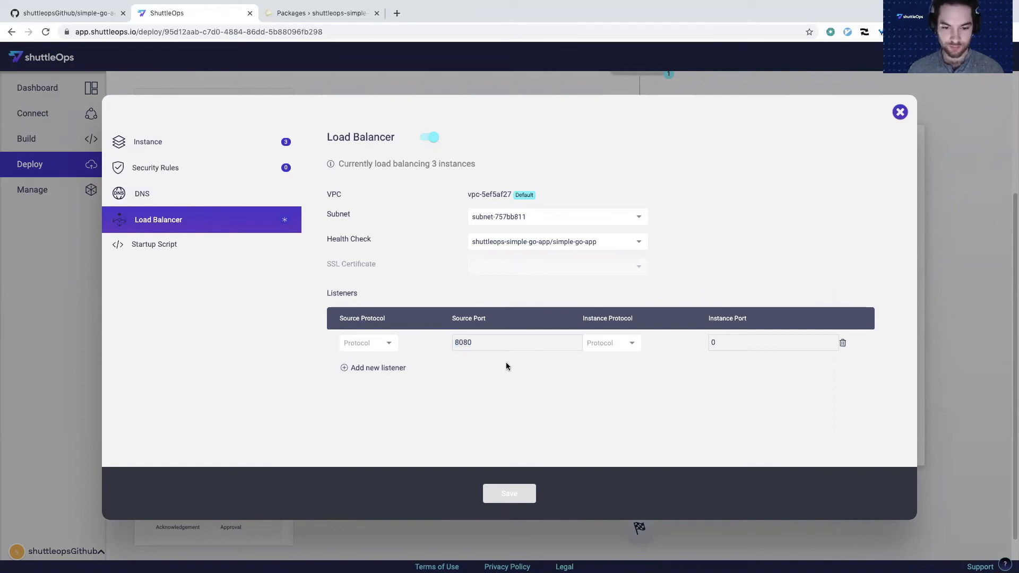
left_click(383, 345)
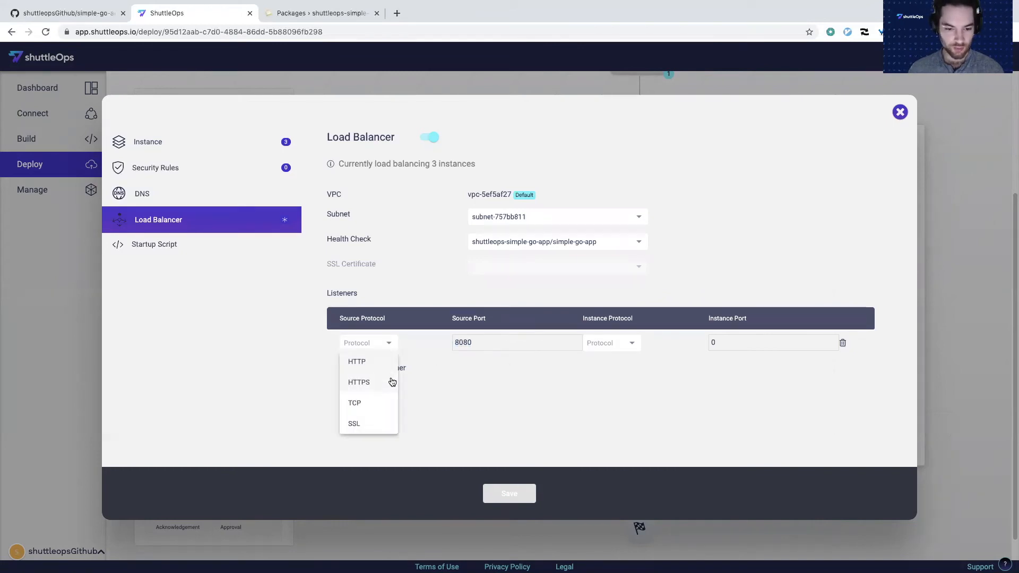
left_click(366, 362)
left_click(478, 346)
type("80")
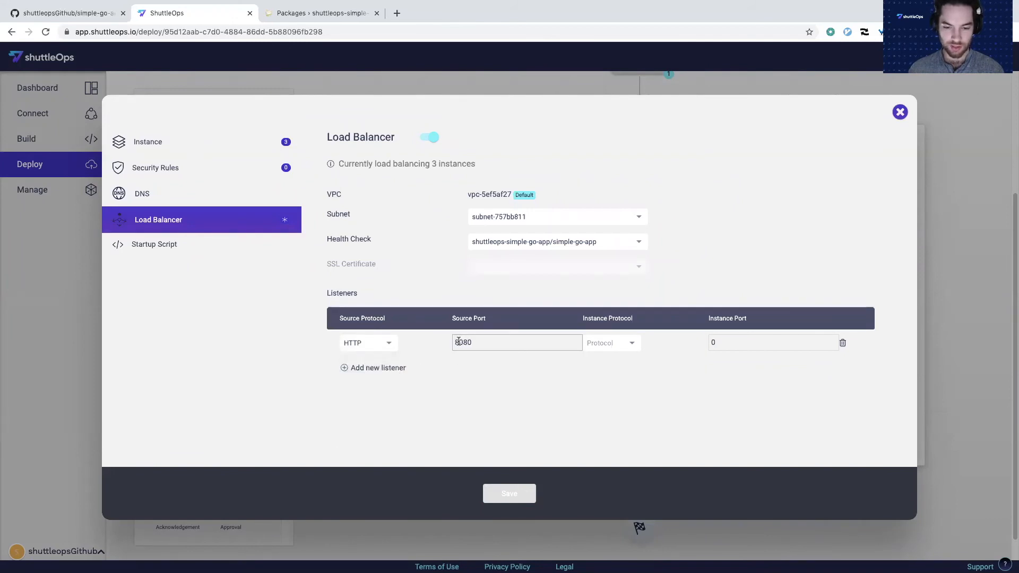
- Set the listener's instance protocol to HTTP and instance port to 8080, then save the instance group and collapse the AWS stage
left_click(627, 351)
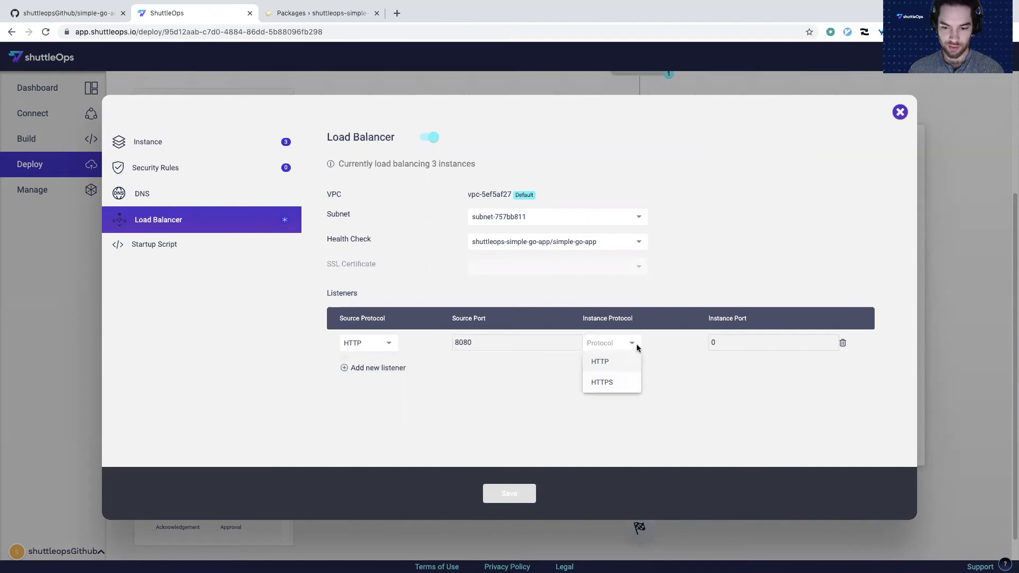
left_click(602, 359)
left_click(742, 344)
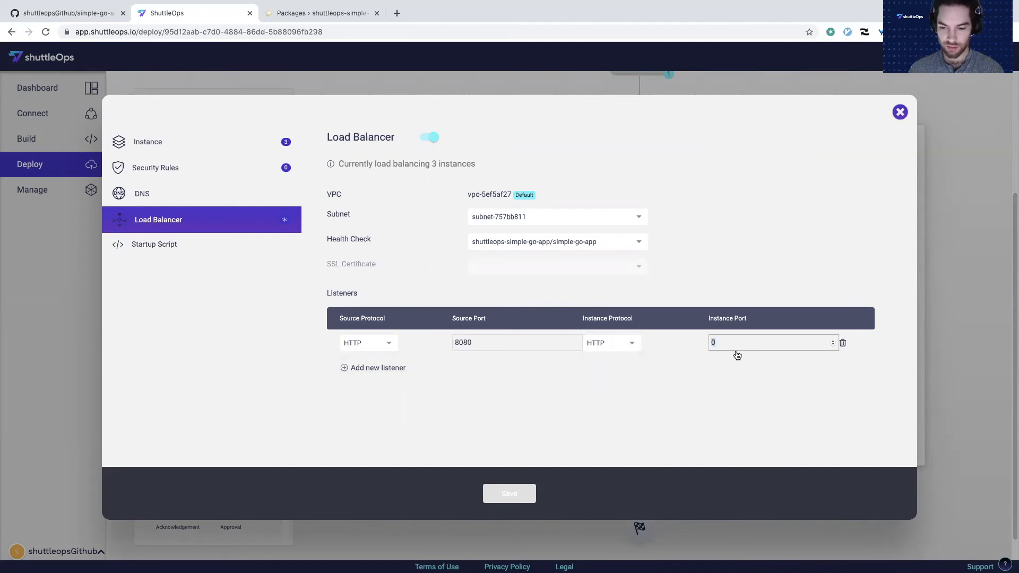
type("8080")
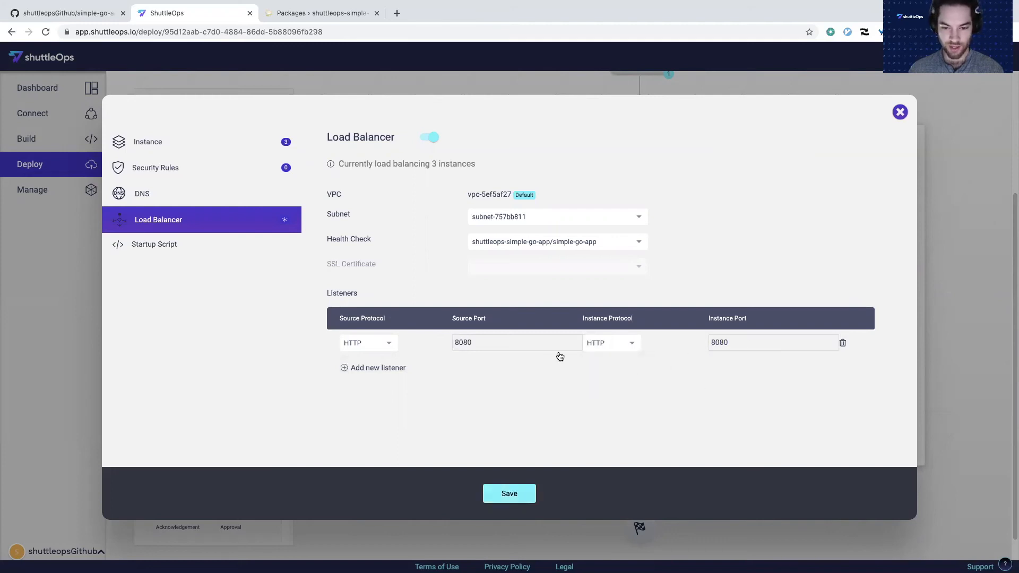
left_click_drag(478, 343, 453, 344)
left_click(476, 349)
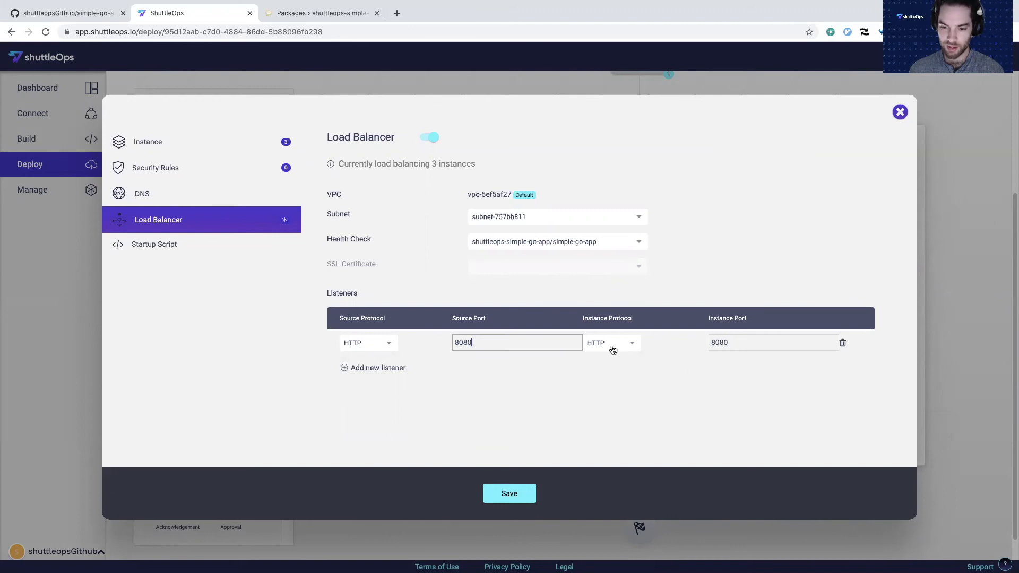
left_click(731, 342)
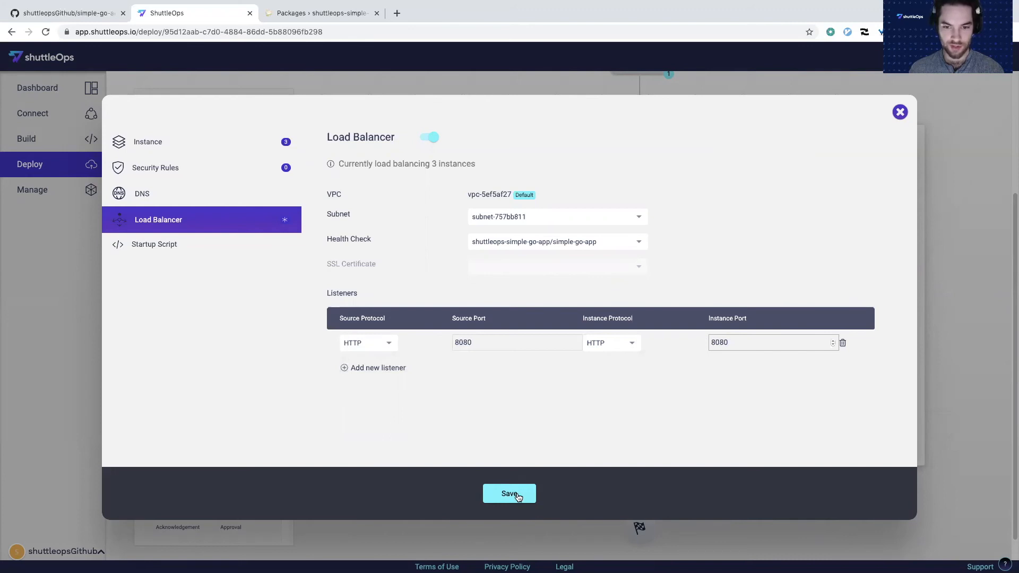
left_click(510, 494)
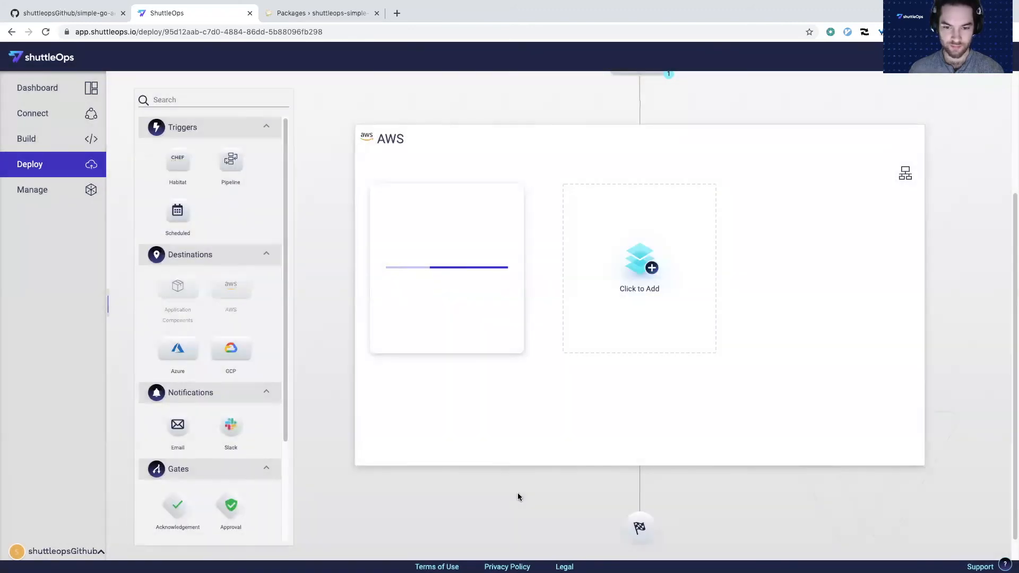
left_click(304, 237)
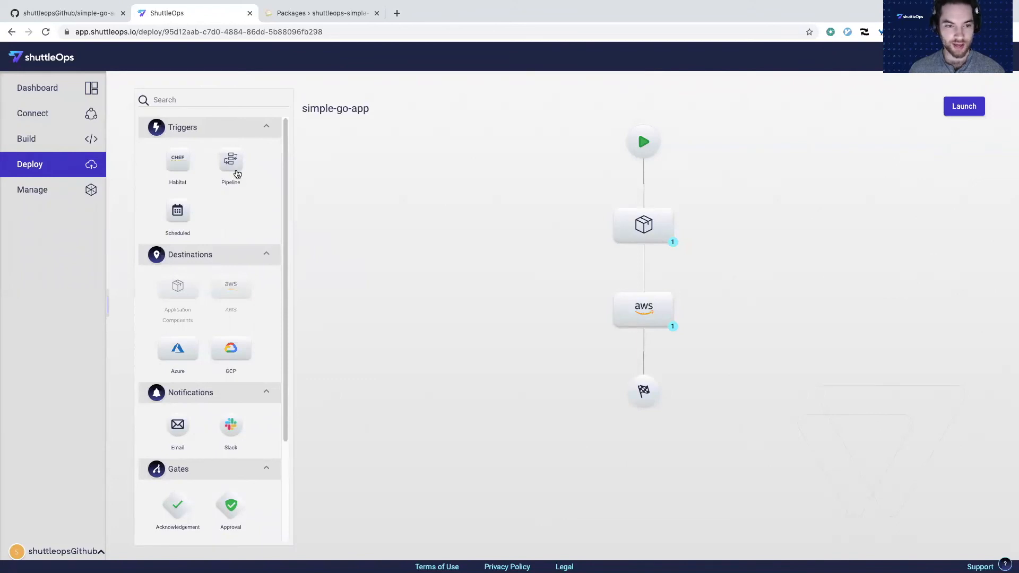
- Add a Pipeline trigger linked to the simple-go-app build pipeline, save it, and launch the deploy pipeline
left_click_drag(237, 174, 699, 162)
left_click(835, 214)
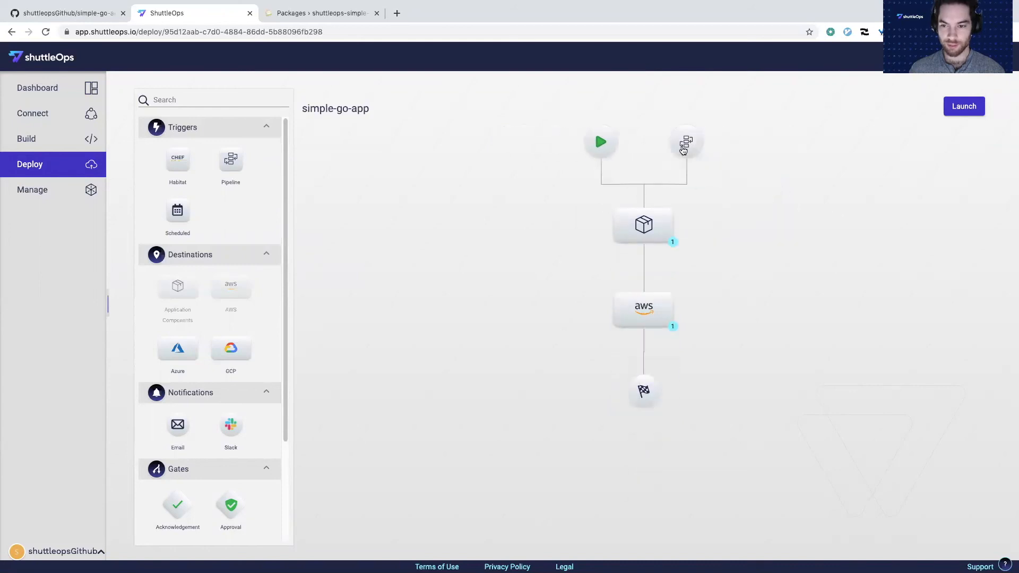
left_click(683, 151)
left_click(716, 177)
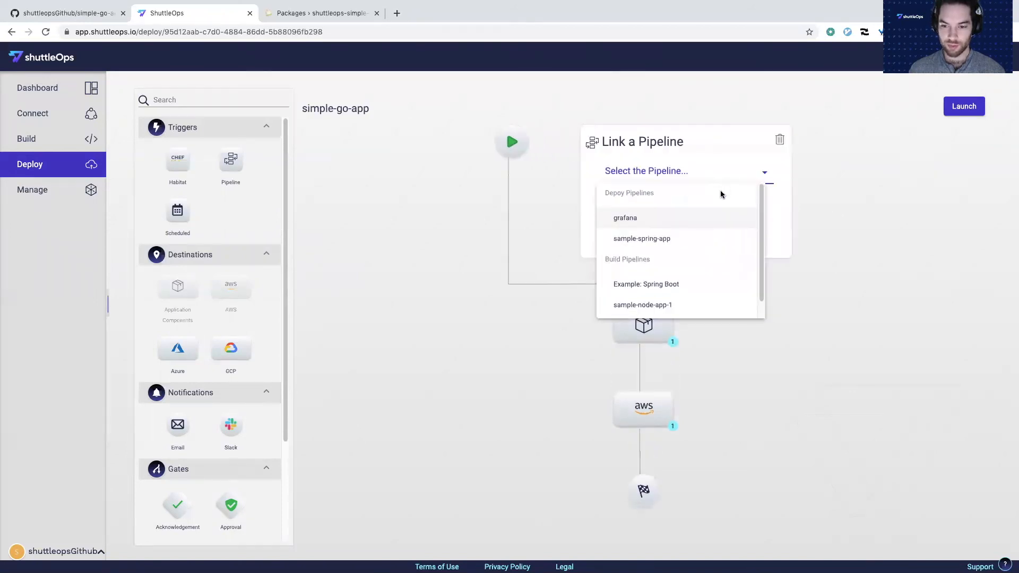
scroll(702, 278, "down", 1)
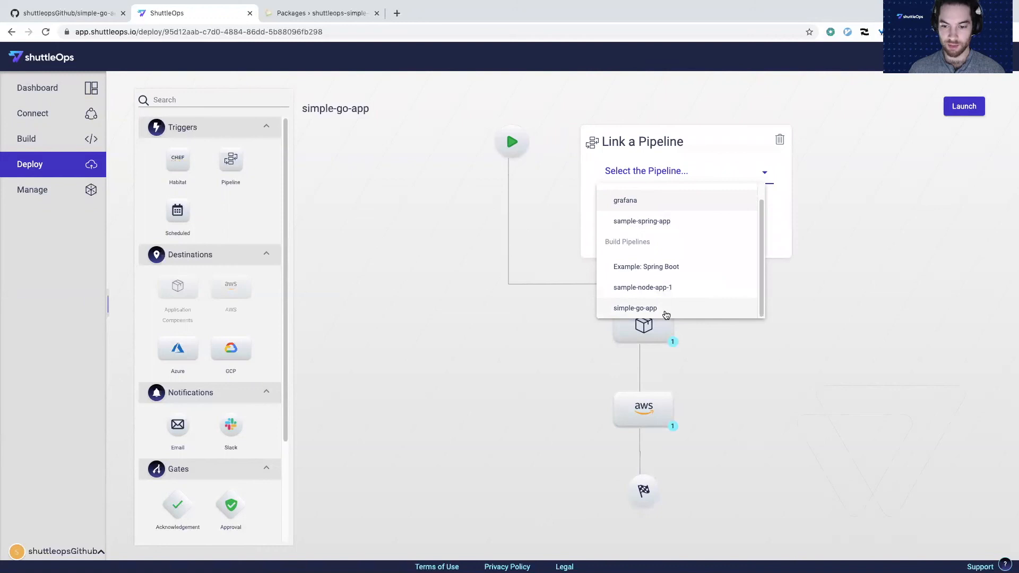
left_click(682, 316)
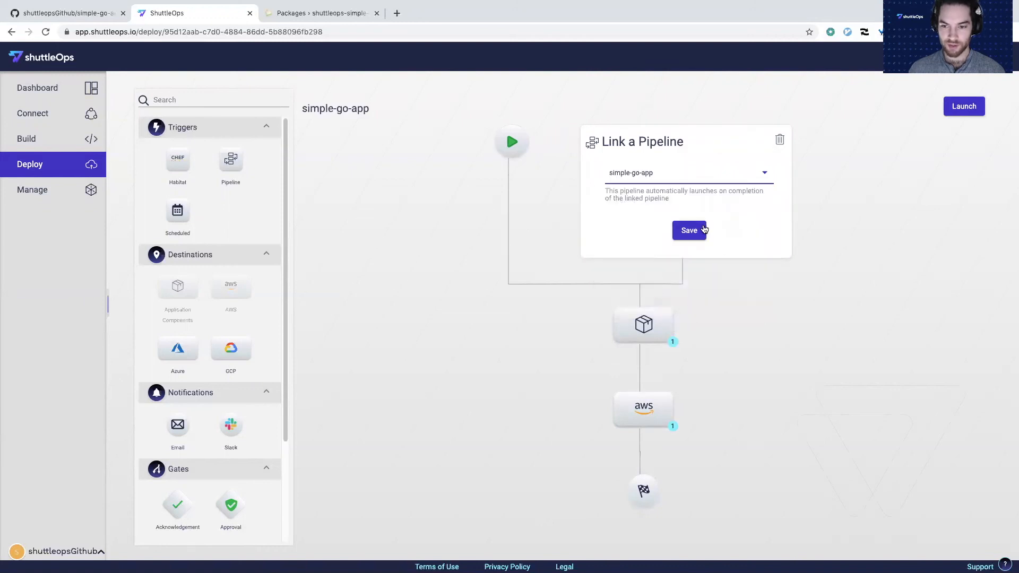
left_click(693, 232)
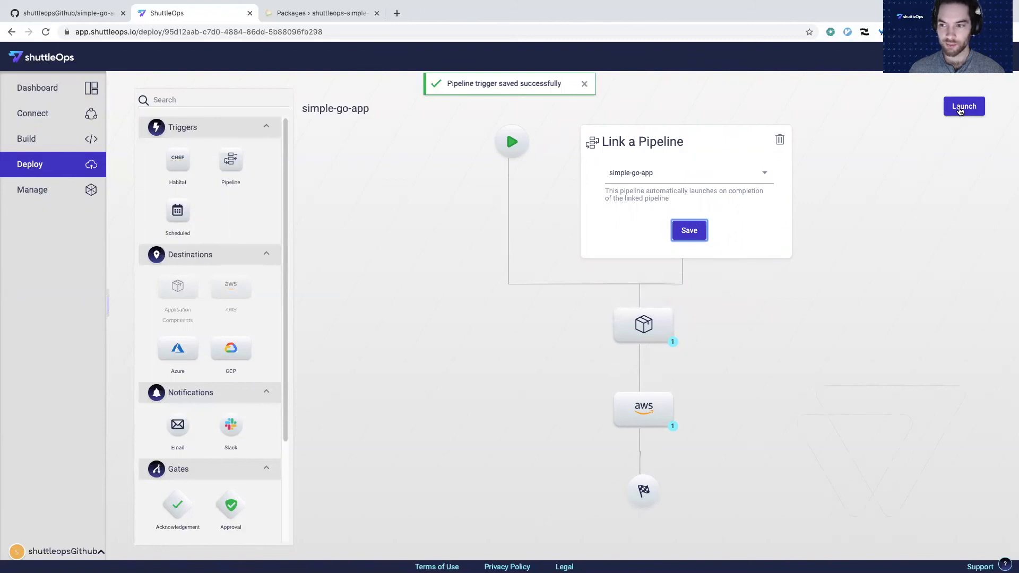
left_click(960, 109)
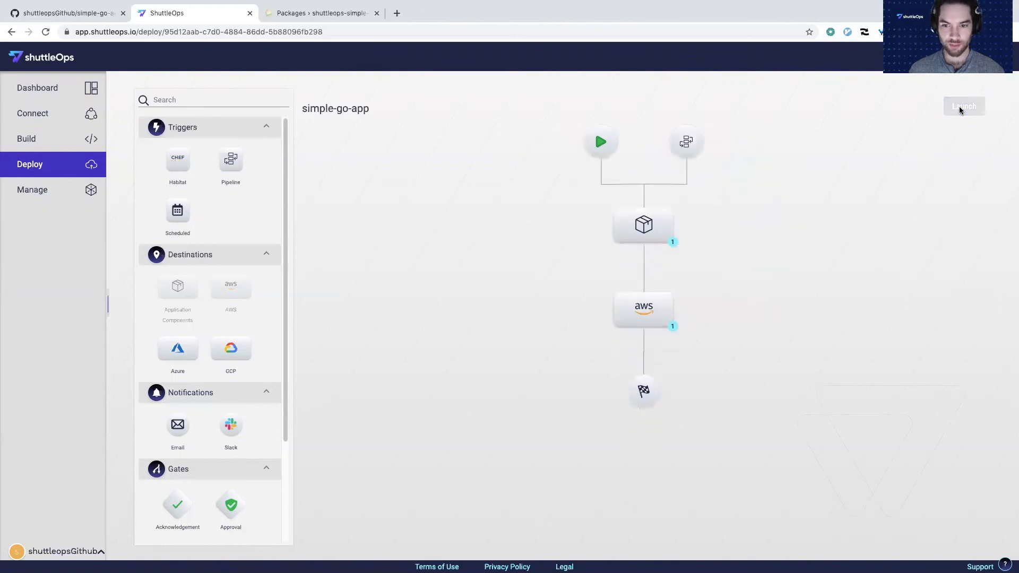
- Open the simple-go-app deploy pipeline's run #1 and review its execution history
left_click(721, 203)
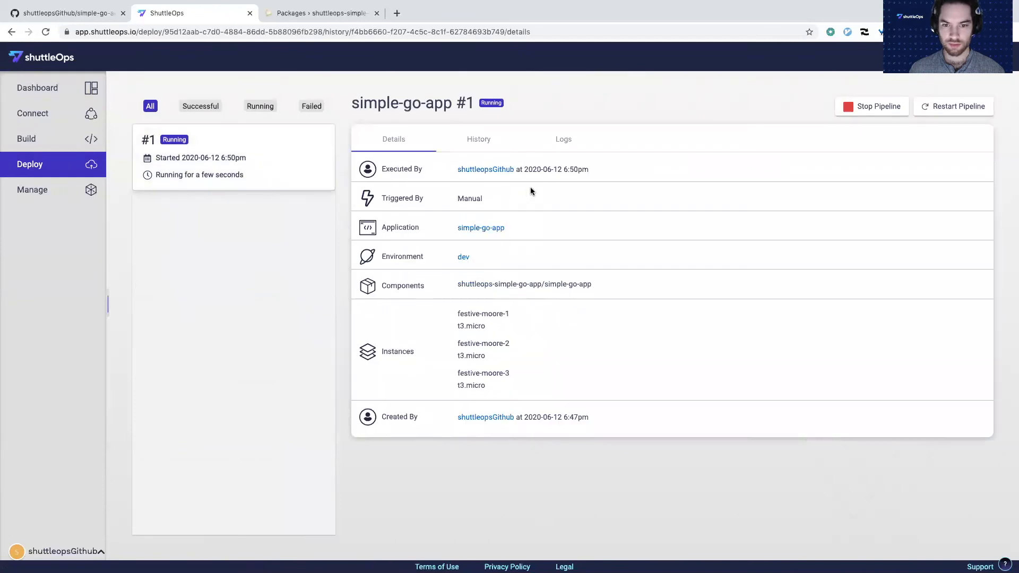
left_click(535, 144)
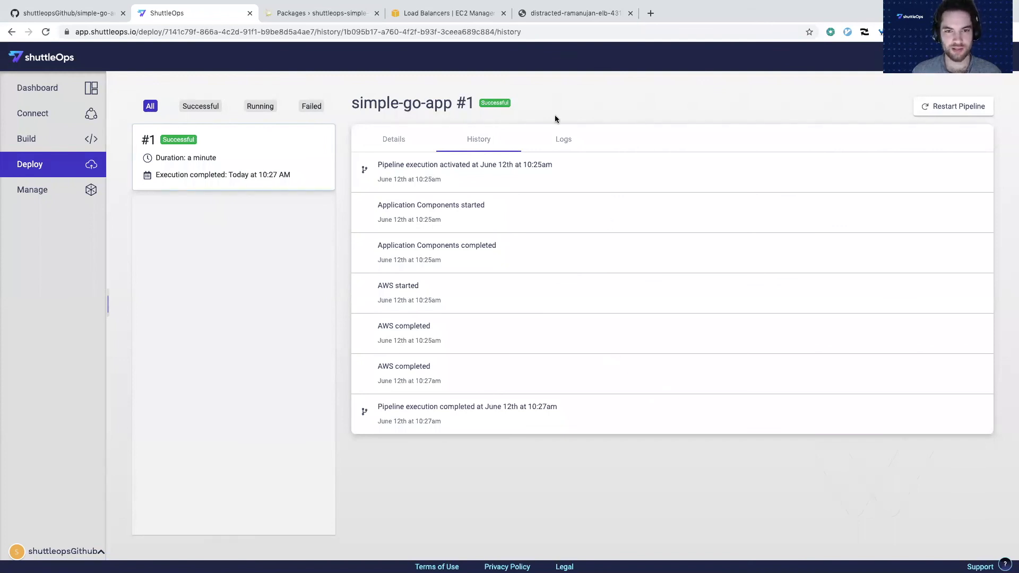
- Check the distracted-ramanujan-elb load balancer's instances in the AWS console and reload the app page served on port 8080
left_click(446, 15)
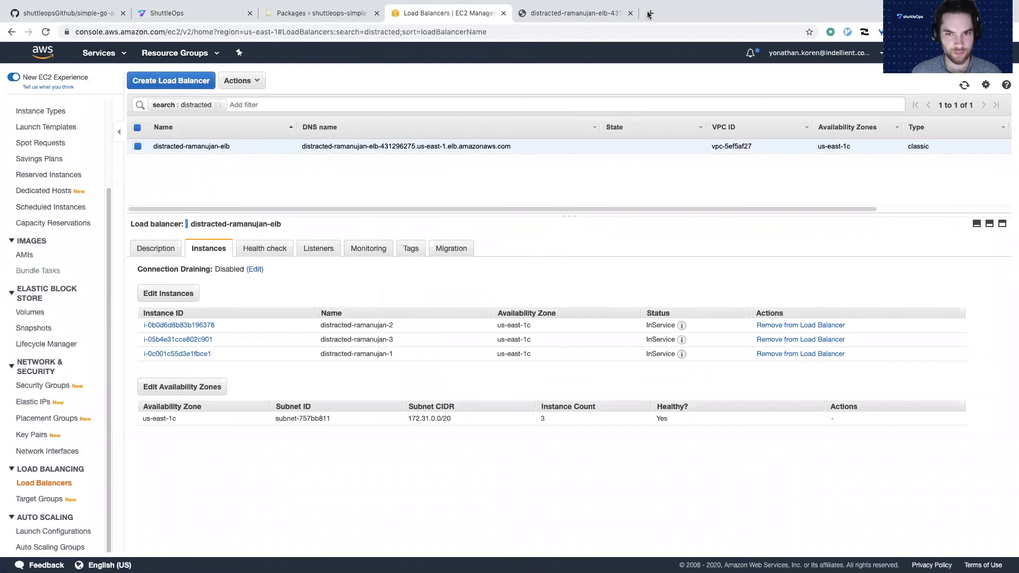
left_click(576, 13)
left_click(46, 32)
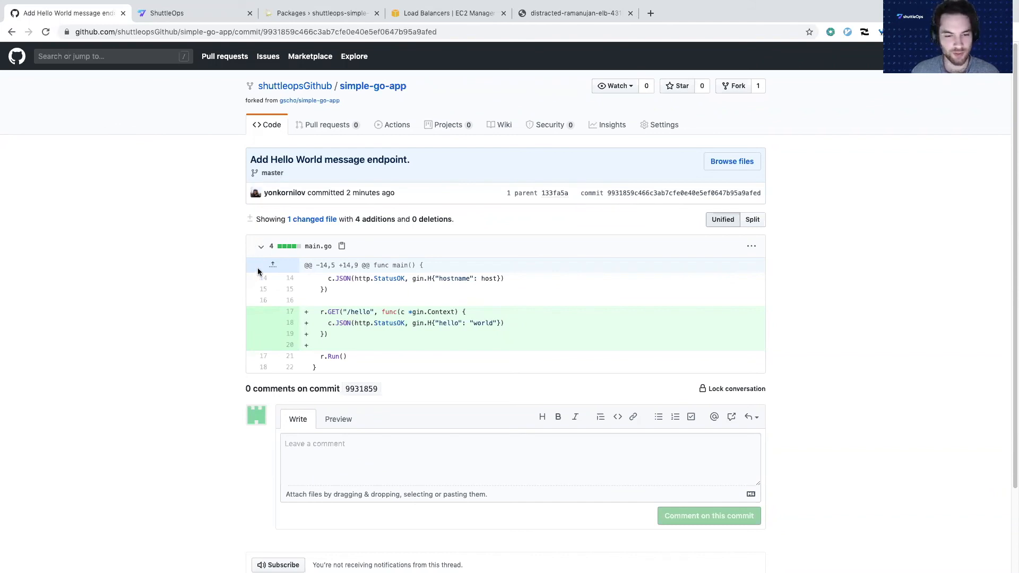
- Examine the "/hello" route and its JSON response in the main.go diff of the "Add Hello World message endpoint." commit on GitHub
left_click_drag(337, 336, 371, 315)
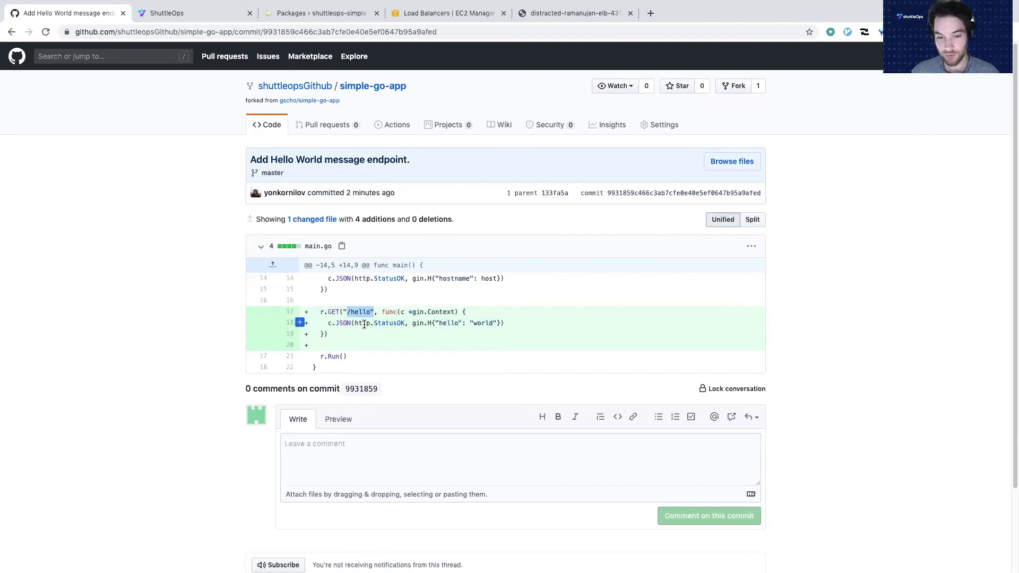
left_click_drag(439, 323, 497, 326)
left_click(497, 326)
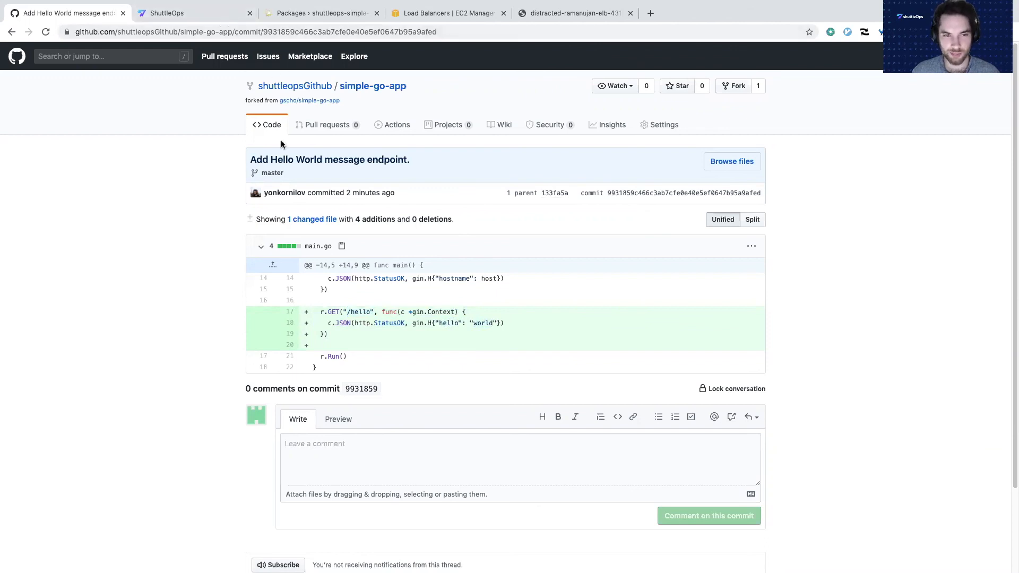
- View the logs of simple-go-app build #2 in ShuttleOps and reload the load-balanced app page
left_click(201, 15)
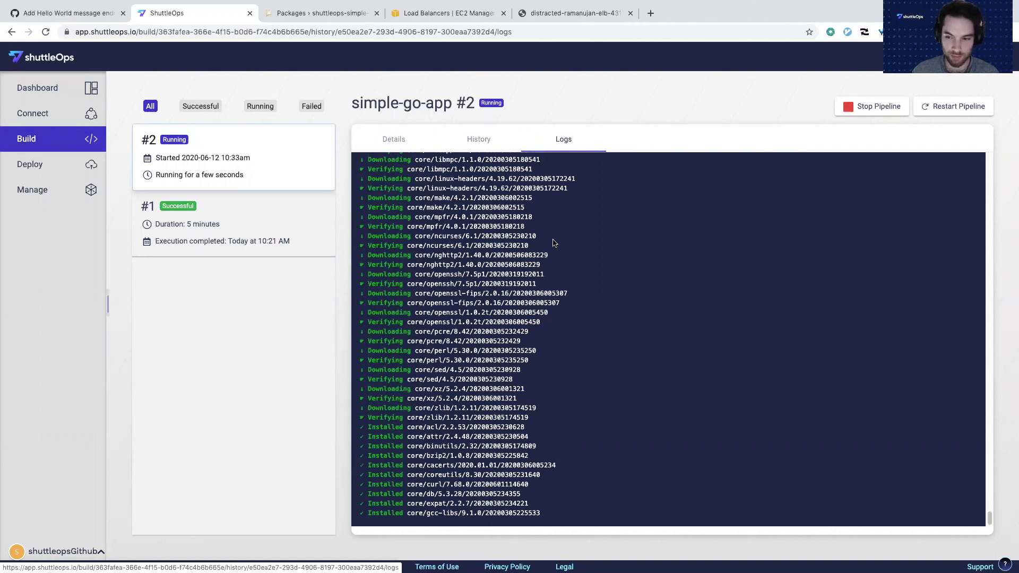
left_click(616, 14)
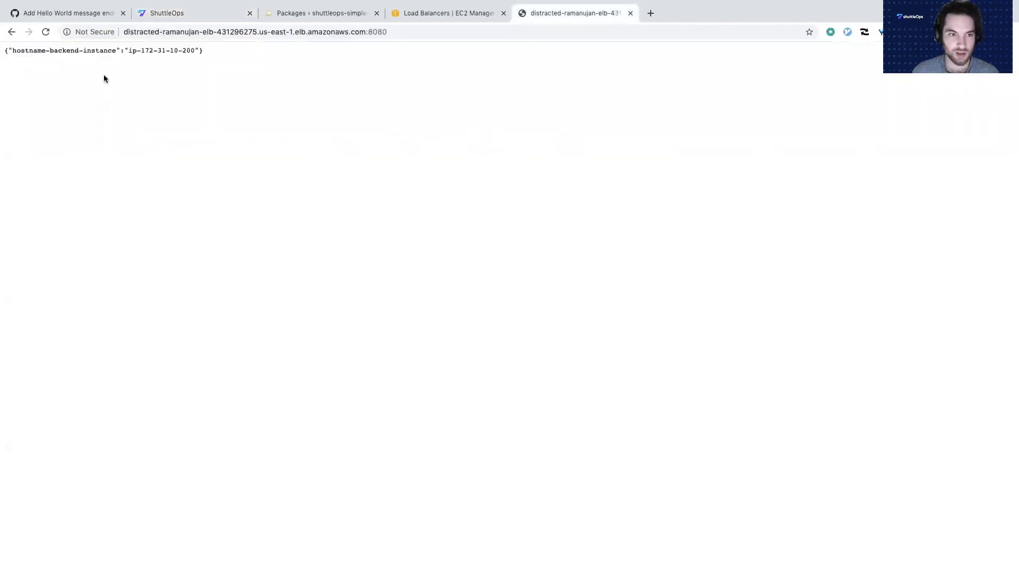
left_click(45, 32)
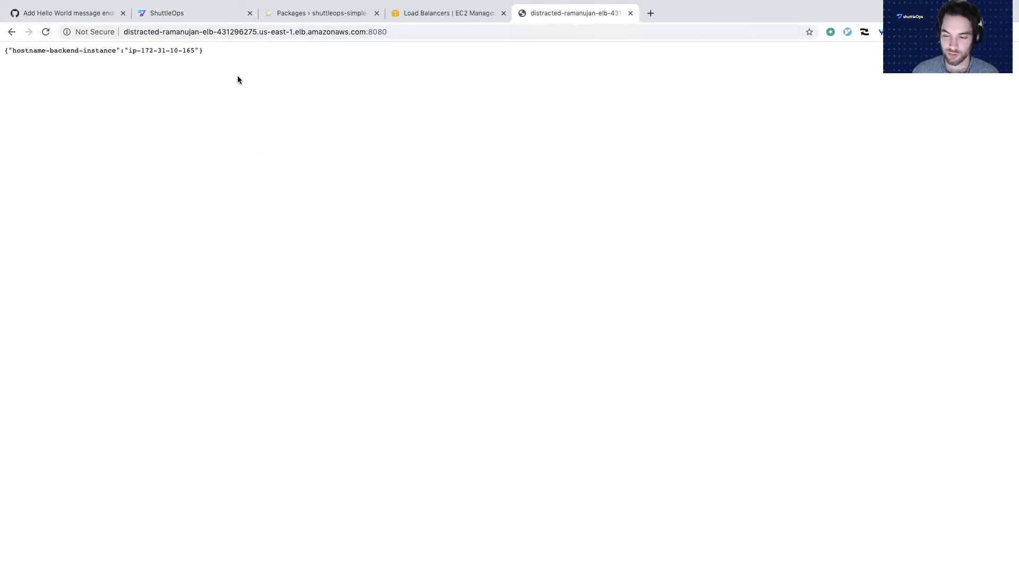
- Request the /hello endpoint on the load balancer's port 8080 address, and return to the app's root page
left_click(403, 32)
left_click(423, 32)
type("/hel")
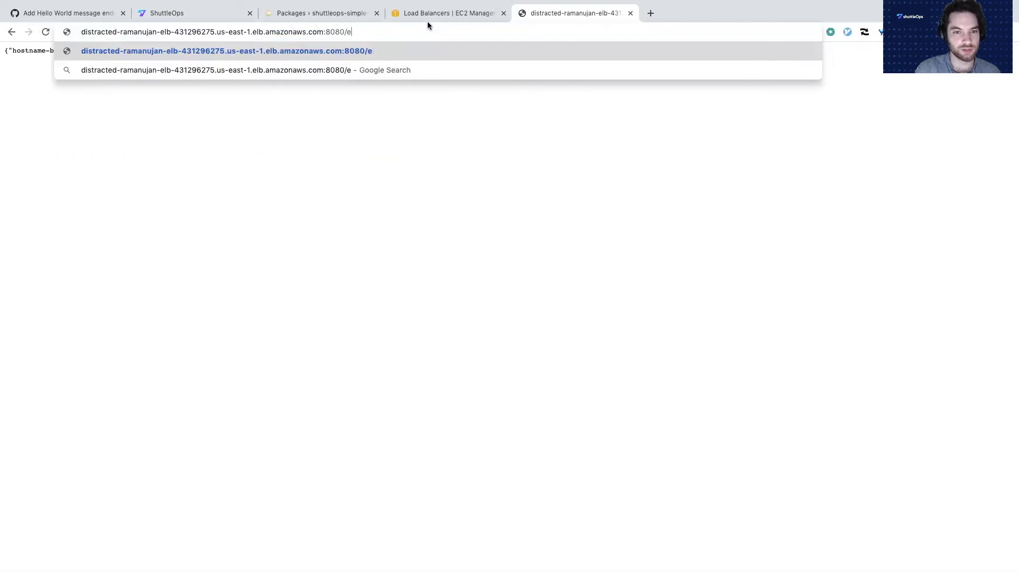
type("lo")
key("Return")
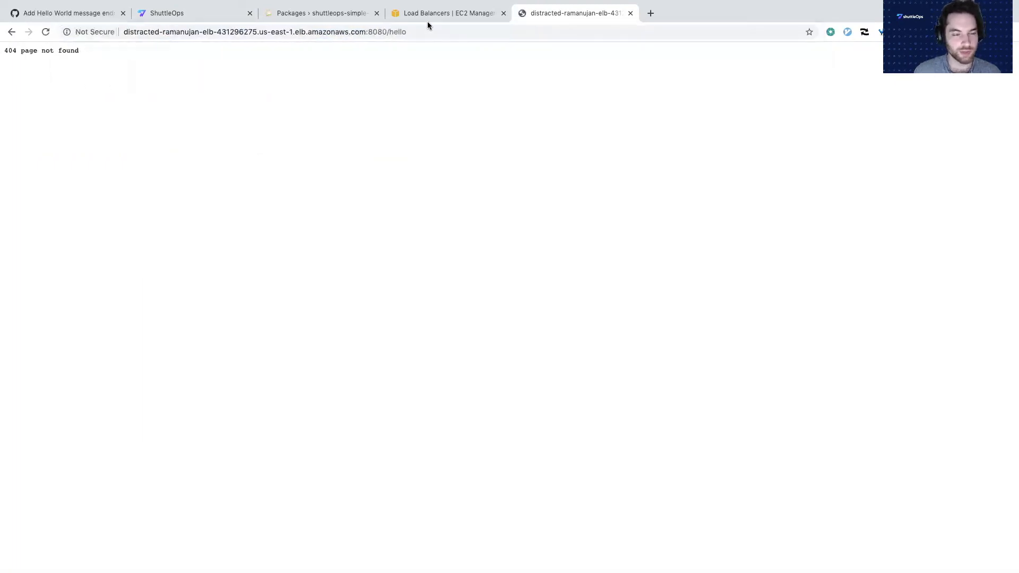
left_click(11, 31)
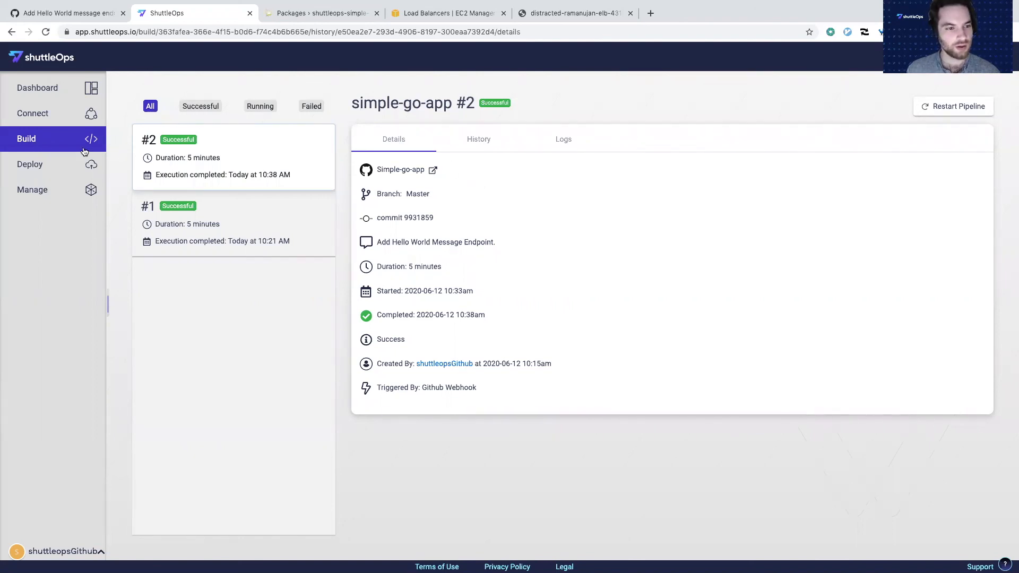
- Open the simple-go-app deploy pipeline in ShuttleOps and review the details of run #2
left_click(46, 165)
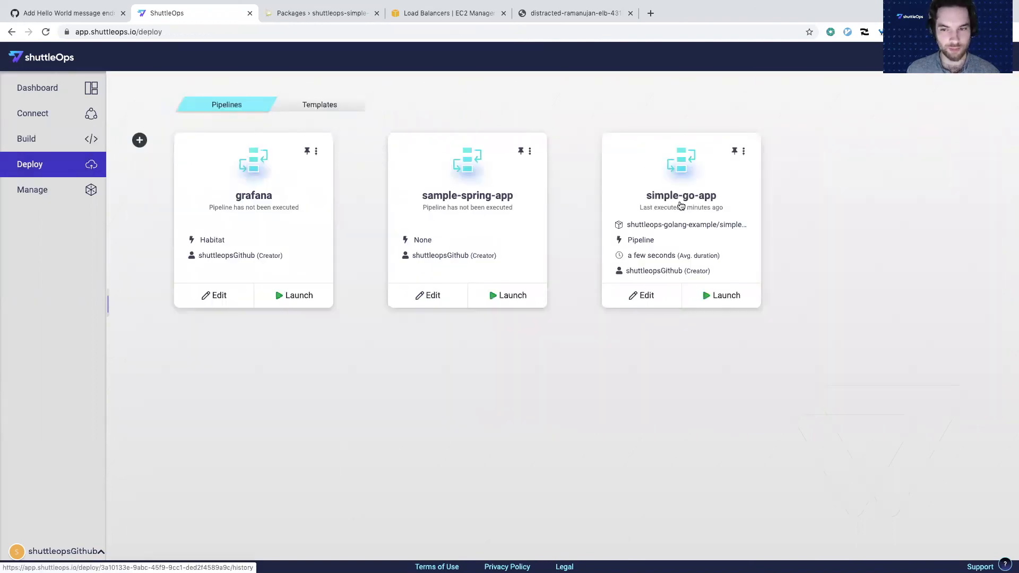
left_click(712, 198)
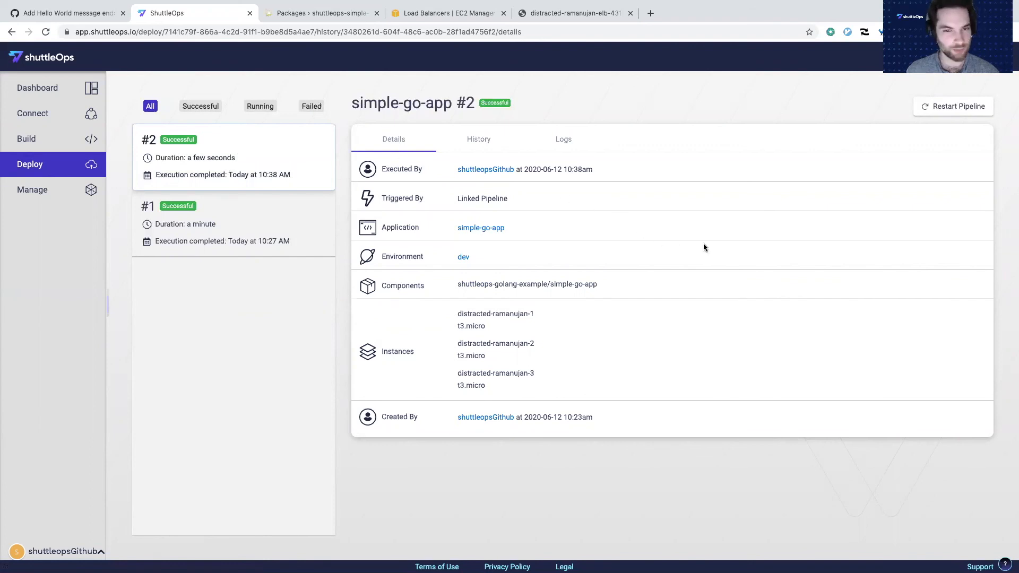
- Reload the load-balanced app page, request its /hello endpoint on port 8080, and inspect the JSON response
left_click(576, 13)
left_click(46, 33)
left_click(393, 31)
left_click(466, 32)
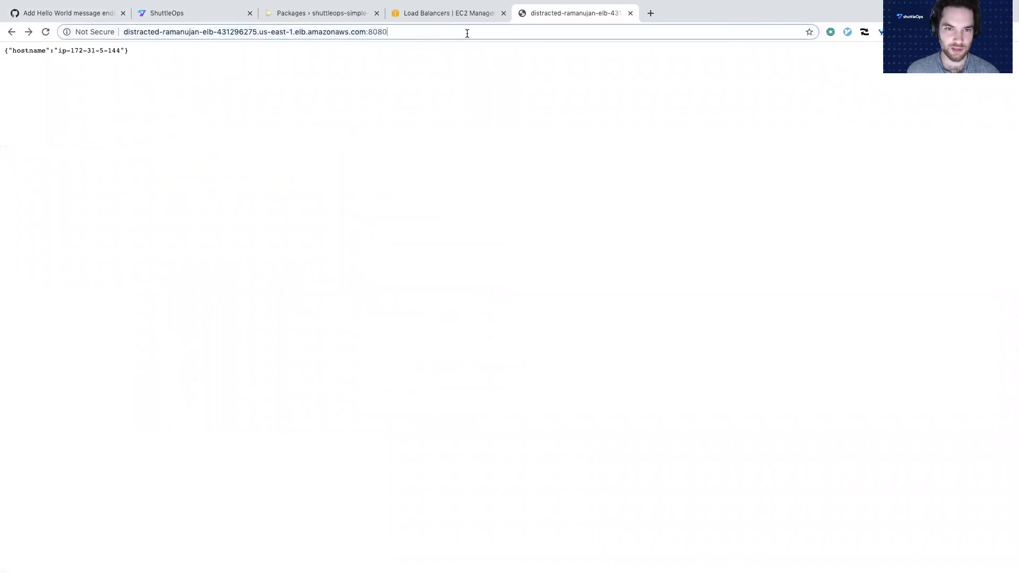
type("/hello")
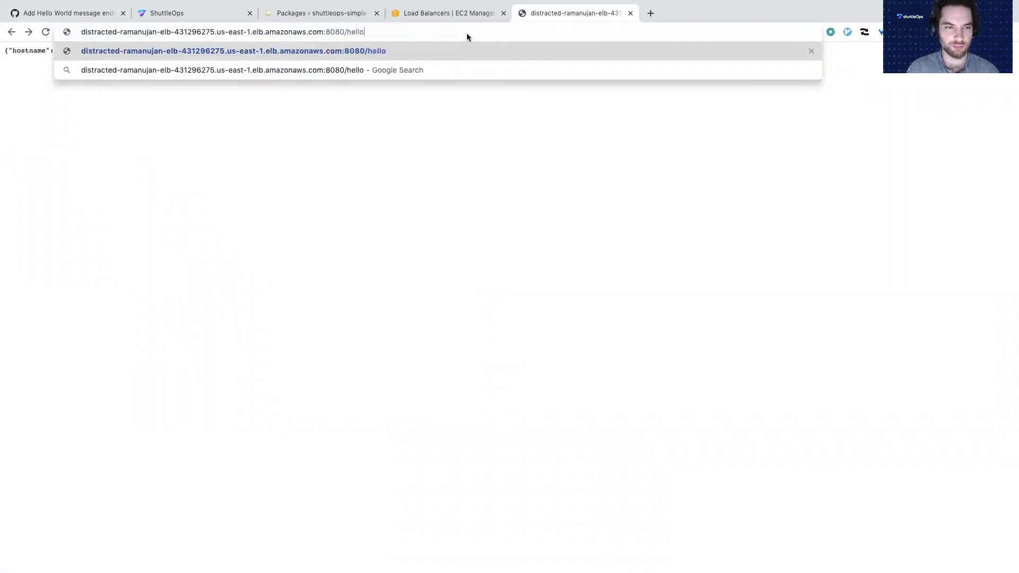
key("Return")
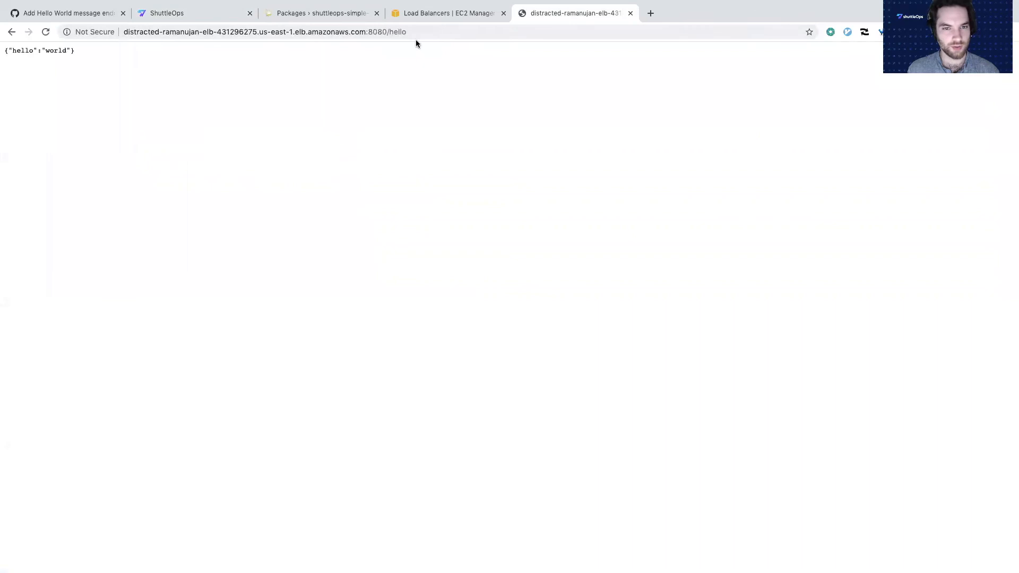
left_click_drag(84, 75, 6, 33)
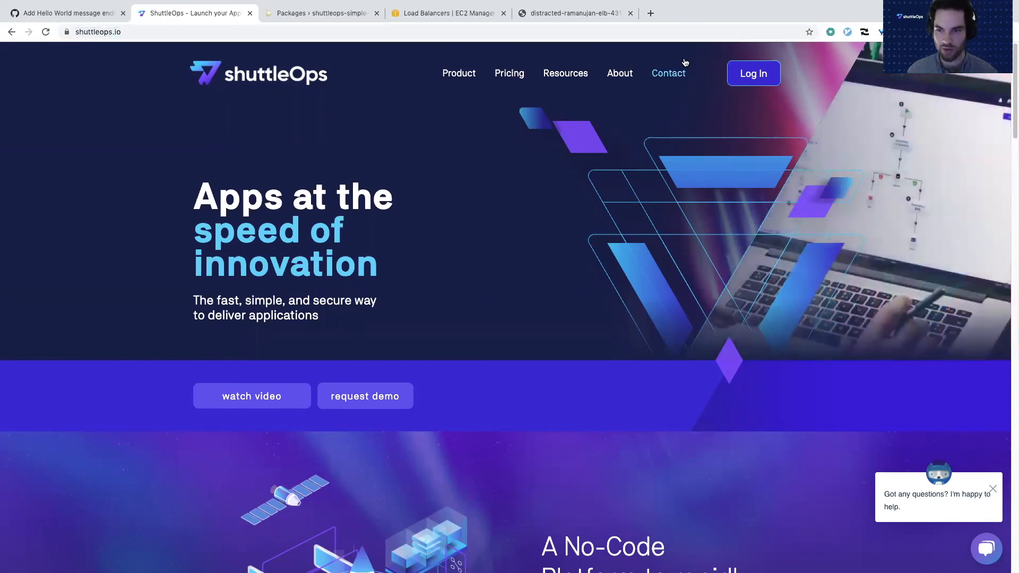
- Open the ShuttleOps sign-in page from the shuttleops.io home page
left_click(762, 74)
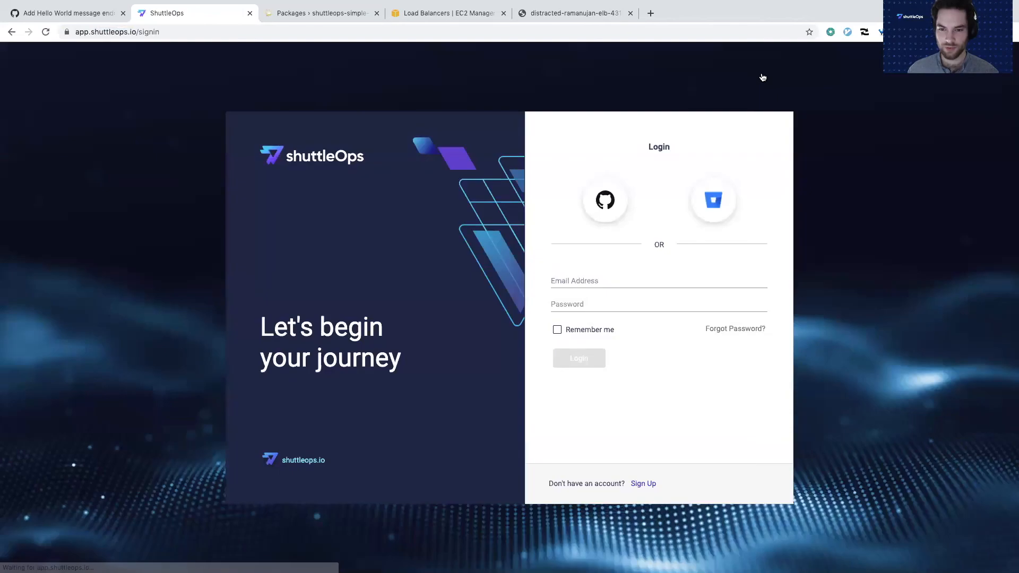